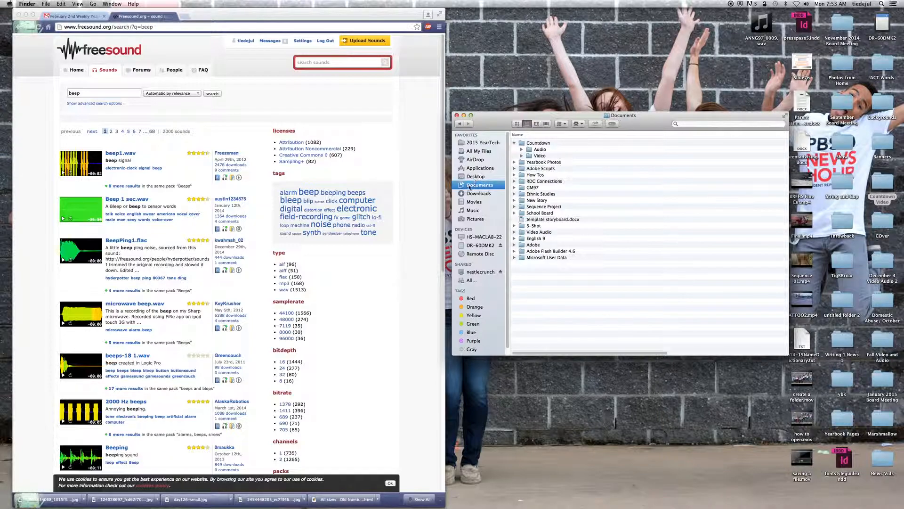
Step: Open the Countdown folder in Documents, and show the DR-60DMK2 drive in a second Finder window placed below it
double_click(536, 143)
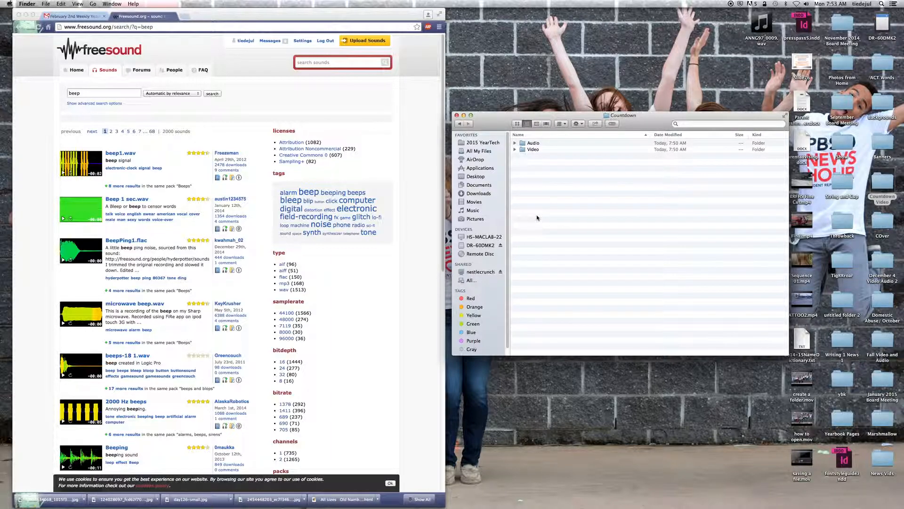
drag(631, 130, 635, 17)
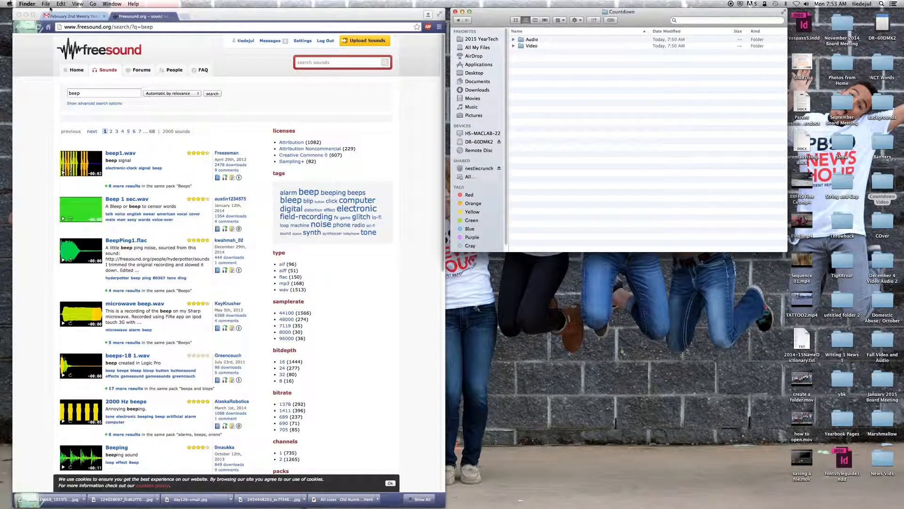
click(44, 5)
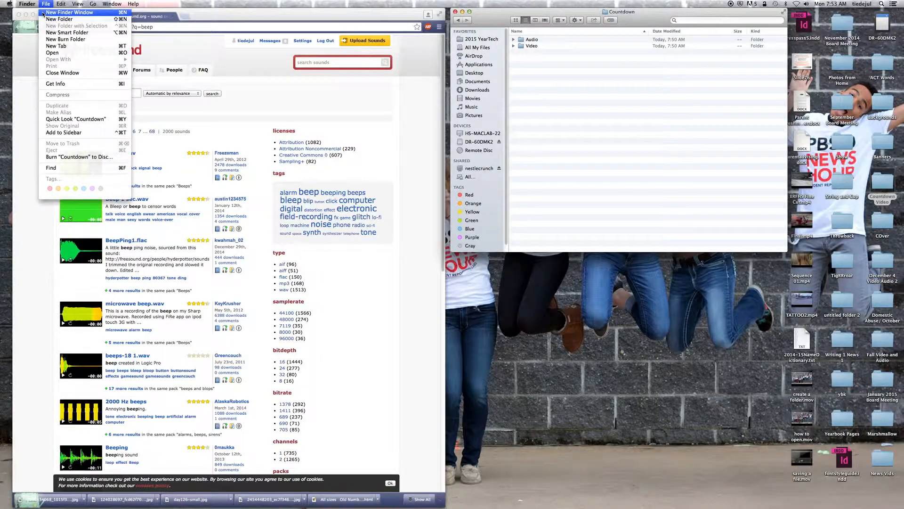
click(62, 12)
drag(232, 94, 488, 262)
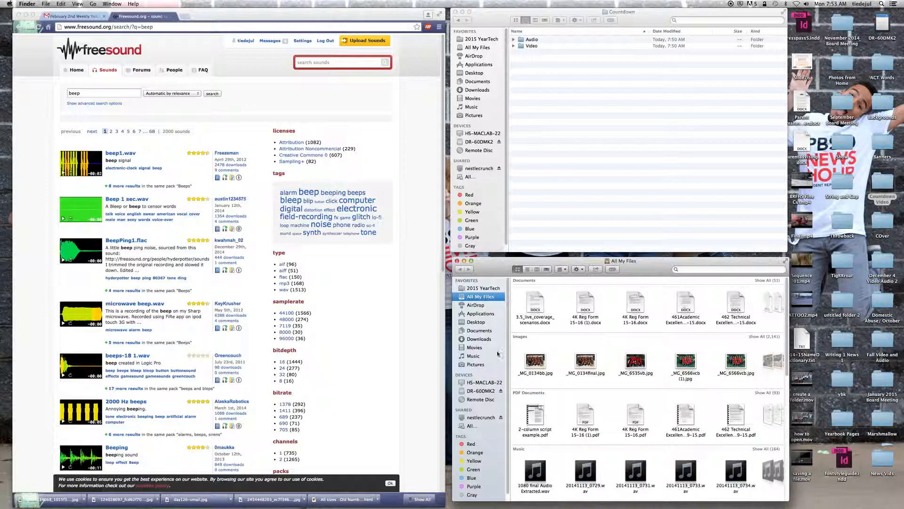
click(480, 394)
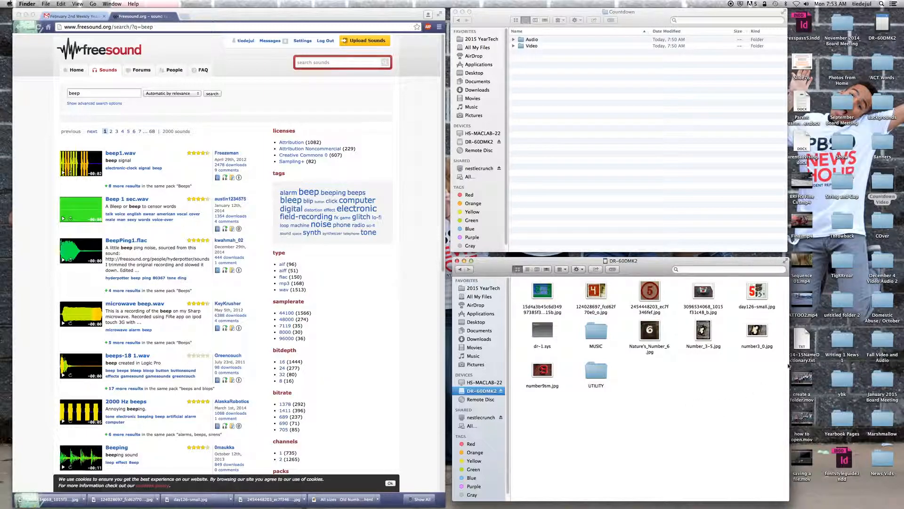
drag(780, 361, 652, 289)
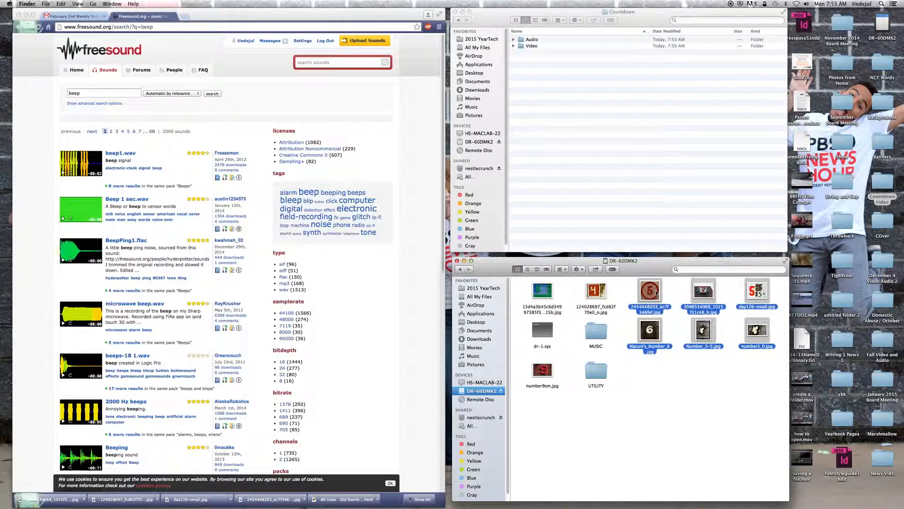
click(762, 365)
drag(772, 370, 748, 285)
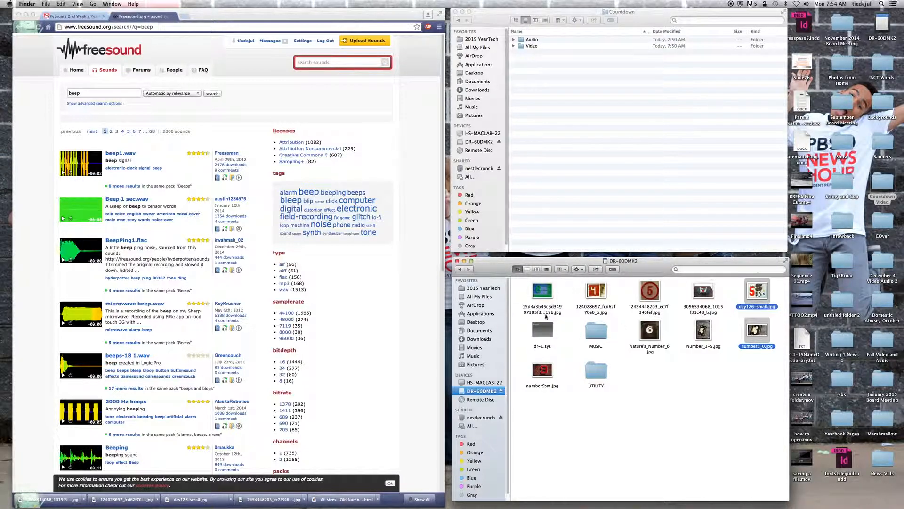
click(607, 354)
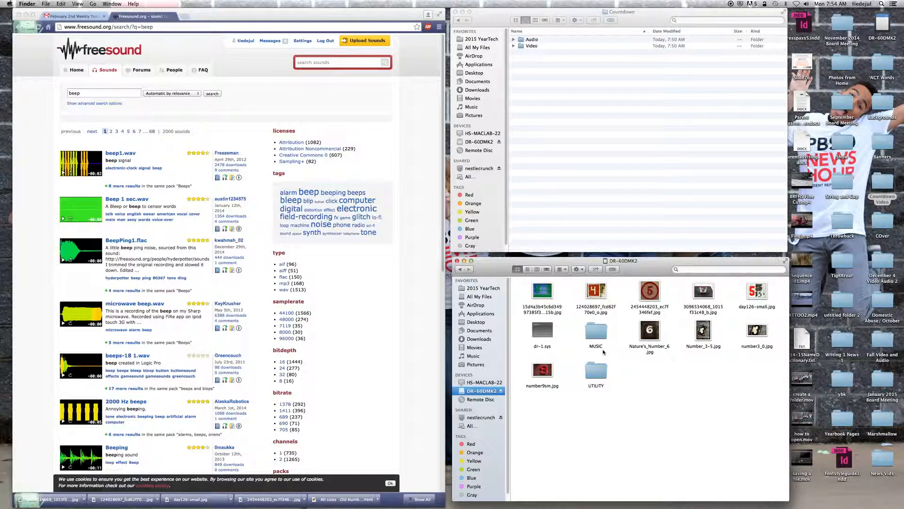
Step: Copy all number images except Number_3-5.jpg from the DR-60DMK2 drive into Countdown's Video folder
click(539, 293)
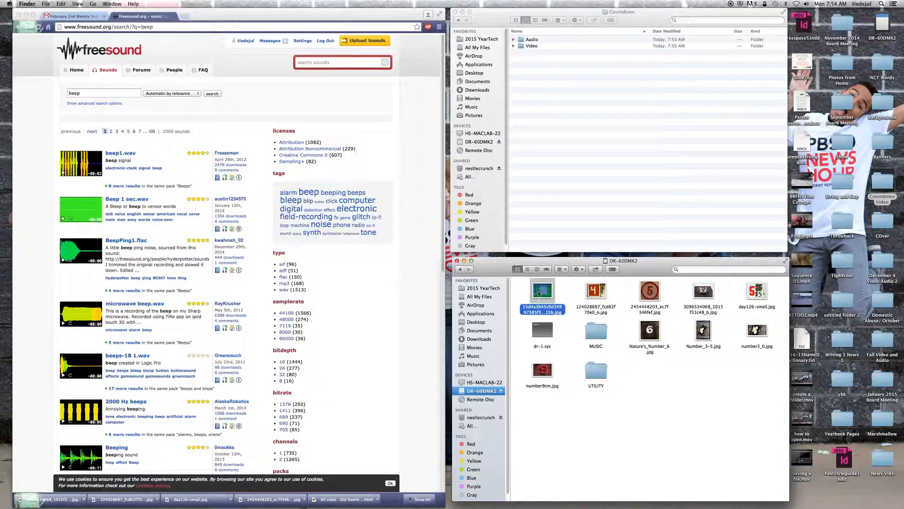
super+click(594, 296)
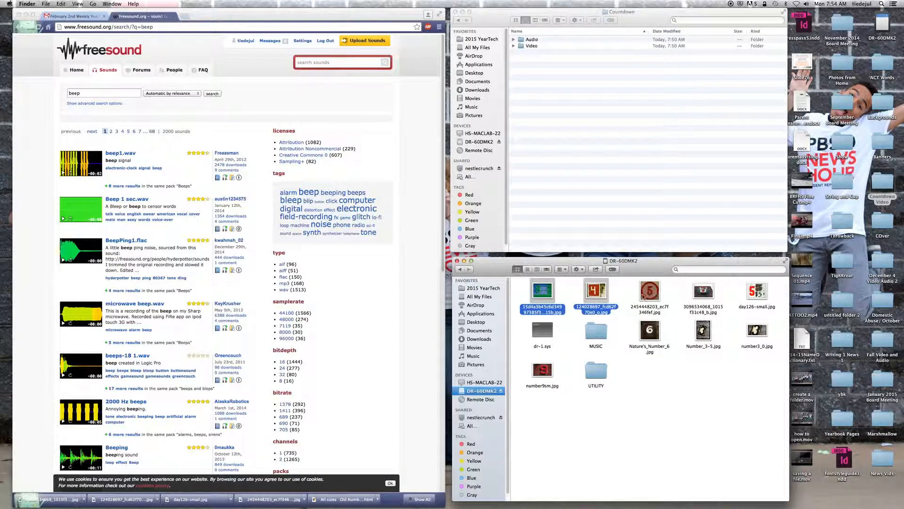
super+click(545, 368)
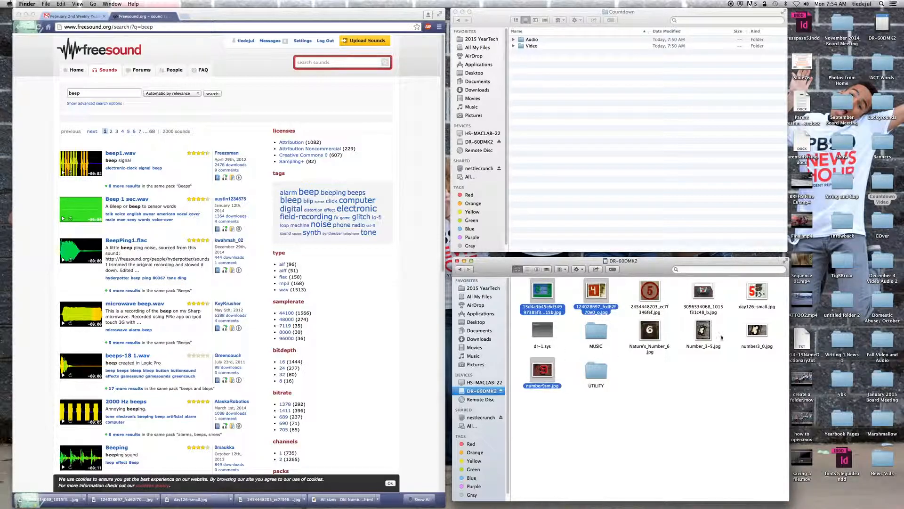
super+click(650, 290)
super+click(651, 329)
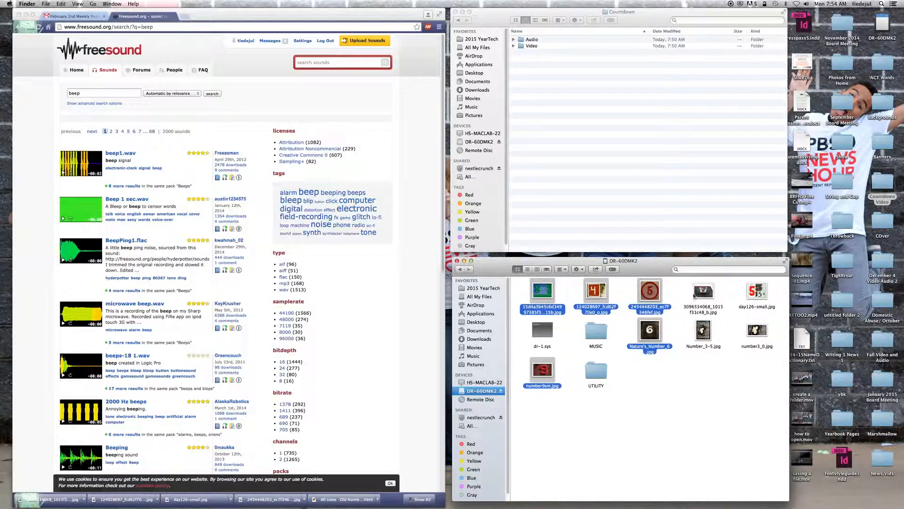
super+click(703, 293)
super+click(750, 329)
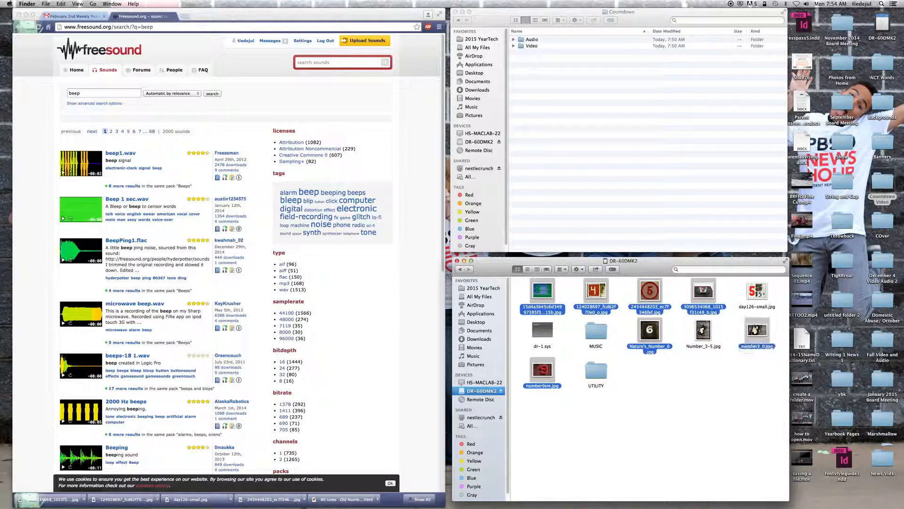
super+click(757, 291)
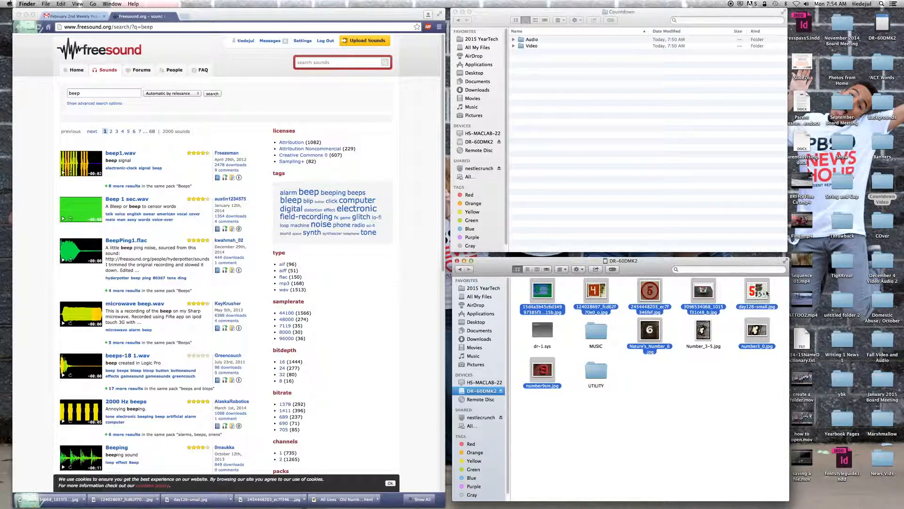
drag(764, 302, 528, 47)
Step: Switch to Chrome, try a new Freesound search for "beep", and return to the earlier beep results
click(438, 194)
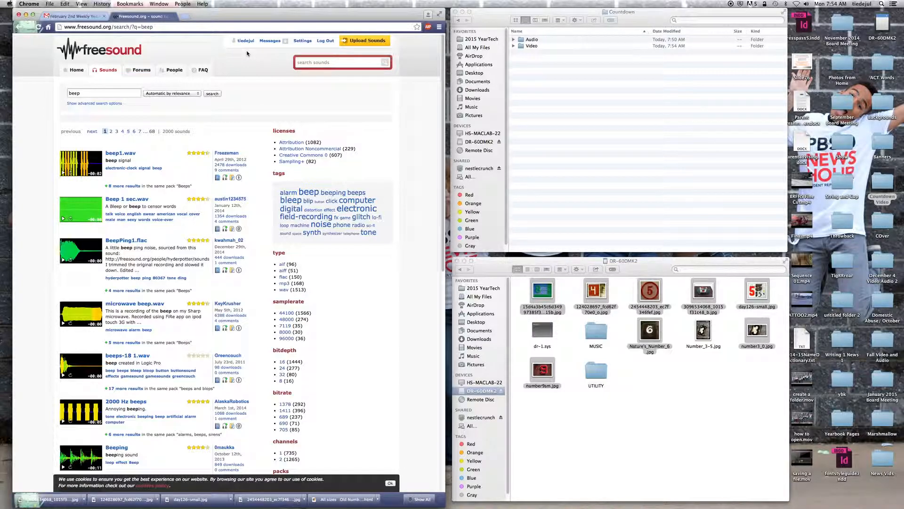
click(309, 61)
text(beep)
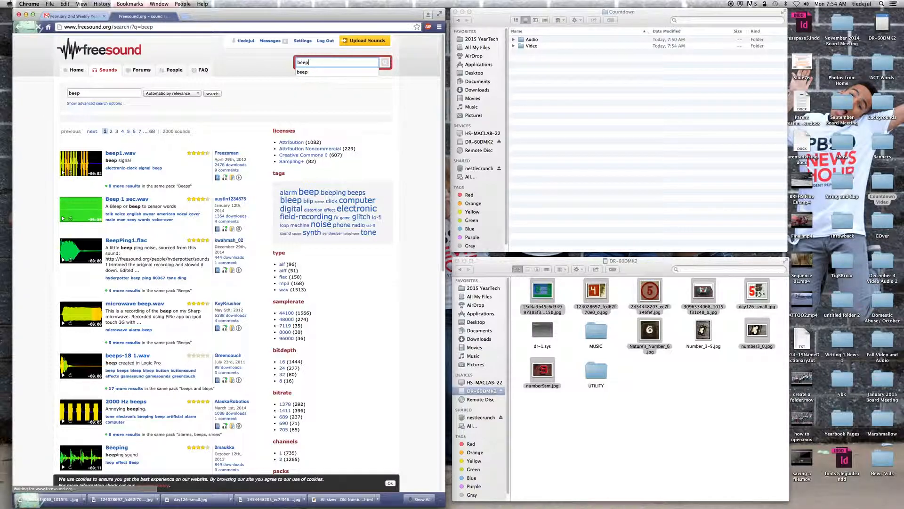
click(386, 63)
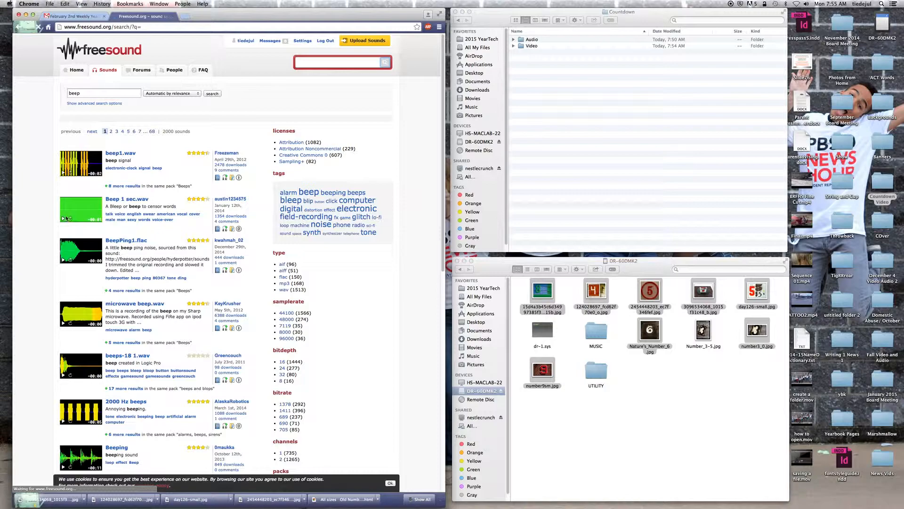
click(19, 27)
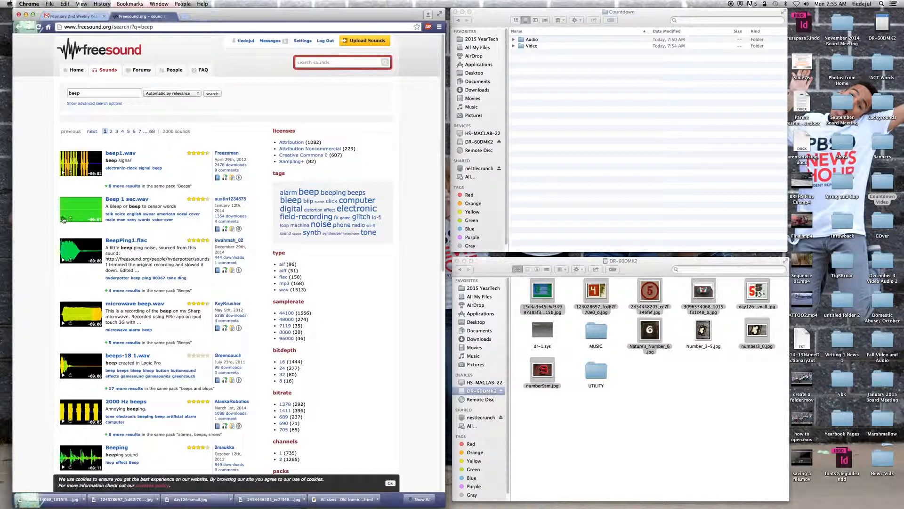
Step: Preview the sound Beep 1 sec.wav in the Freesound results and download it from its sound page
click(63, 220)
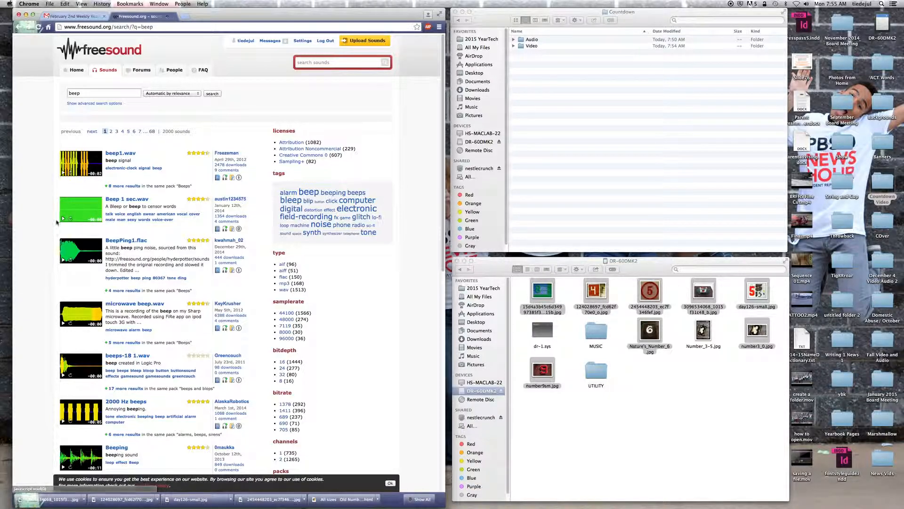
click(130, 198)
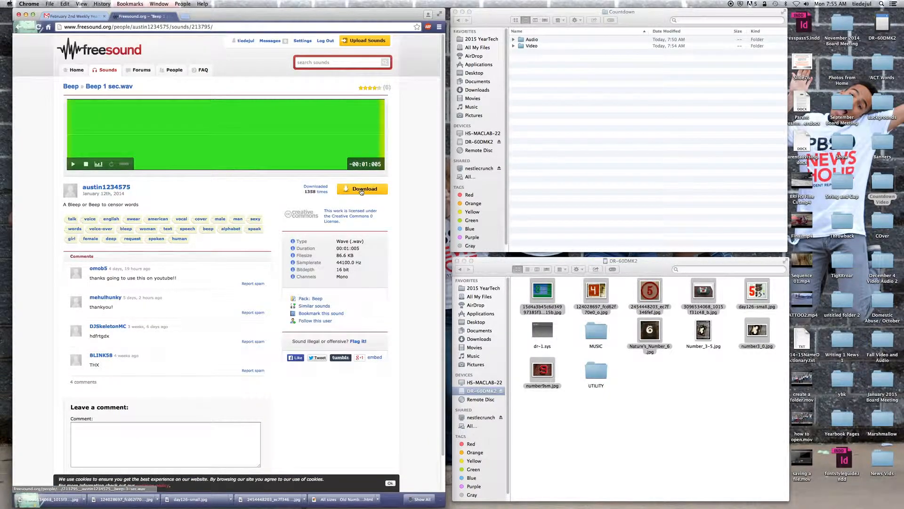
click(354, 190)
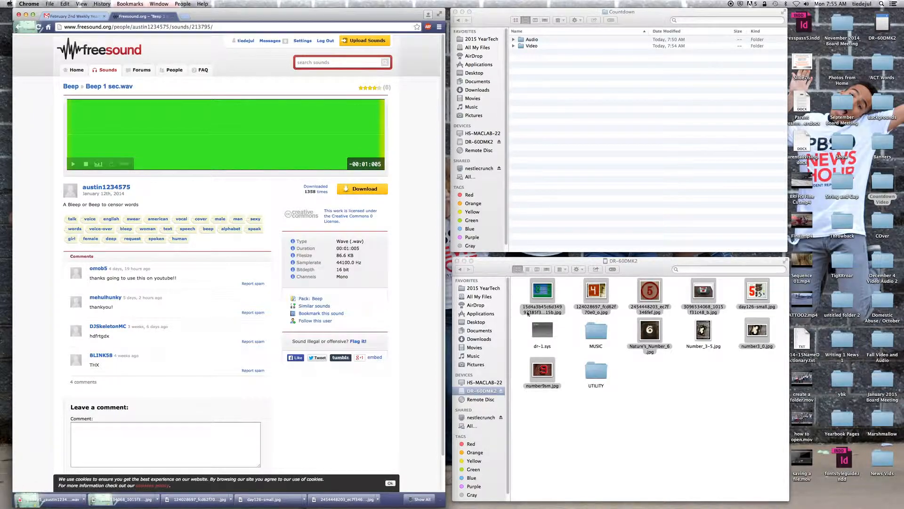
Step: Move the downloaded beep-1-sec WAV file from Downloads into Countdown's Audio folder, and return to Documents in the remaining Finder window
click(577, 431)
click(480, 339)
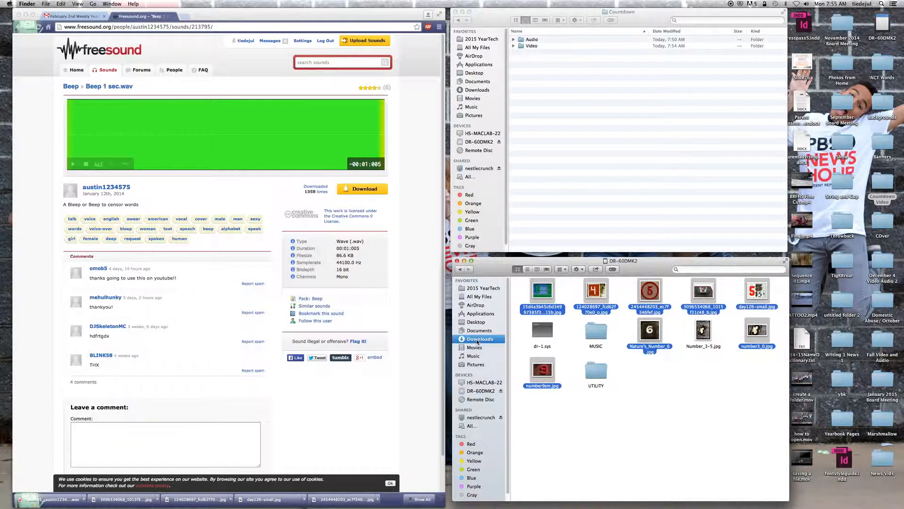
click(583, 288)
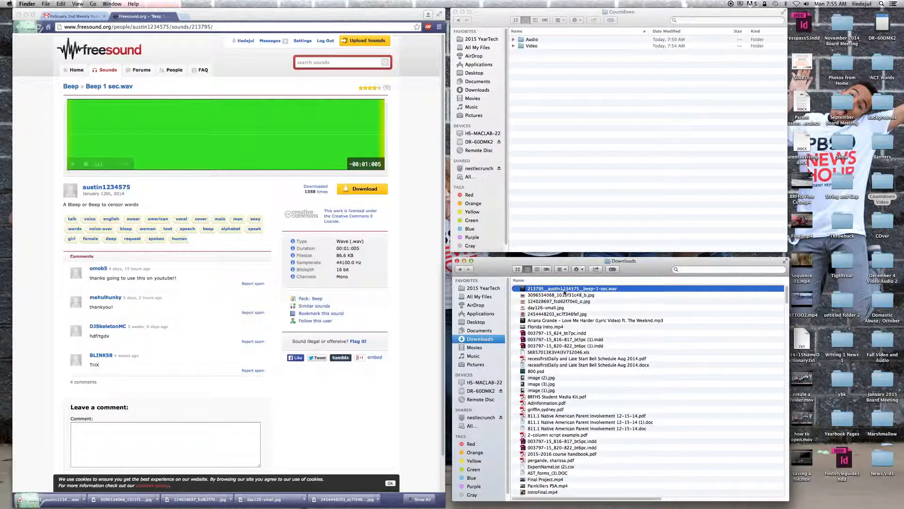
drag(558, 291, 527, 41)
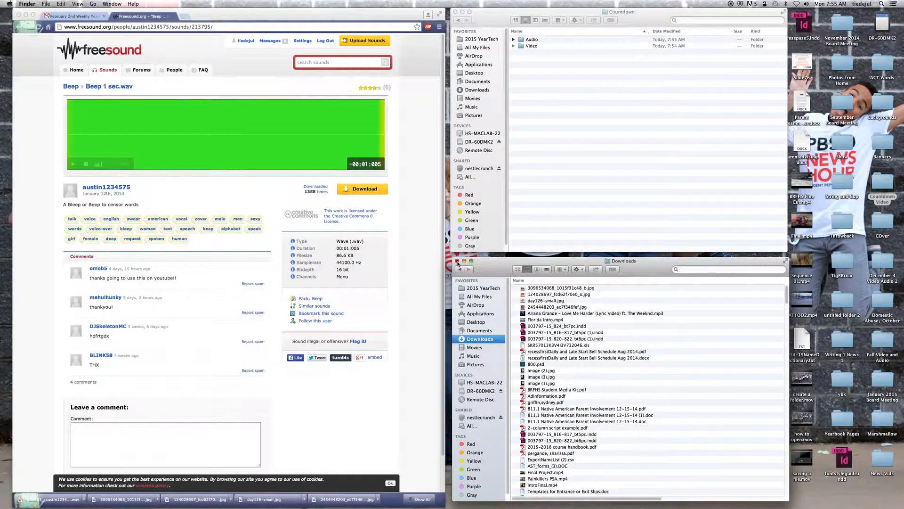
click(457, 261)
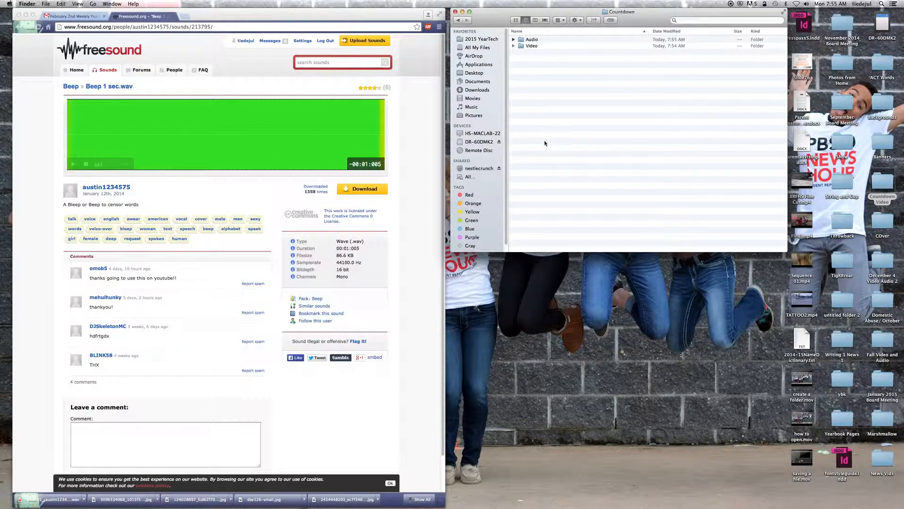
click(478, 82)
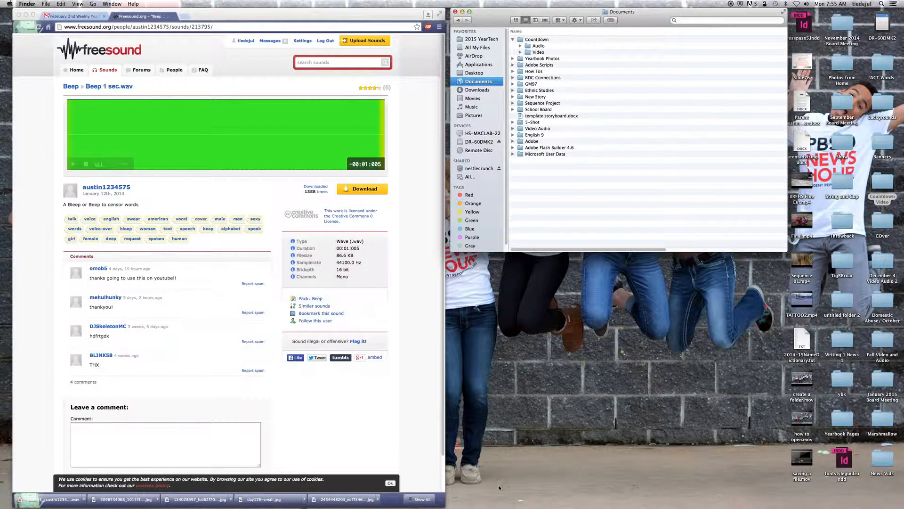
Step: Bring the already open Premiere Pro project back up and quit Premiere Pro
mouse_move(584, 506)
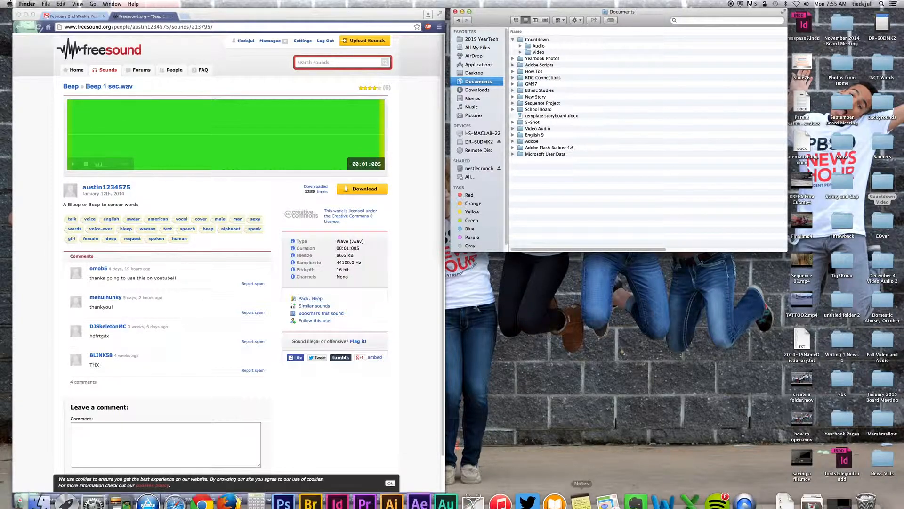
click(841, 489)
click(27, 4)
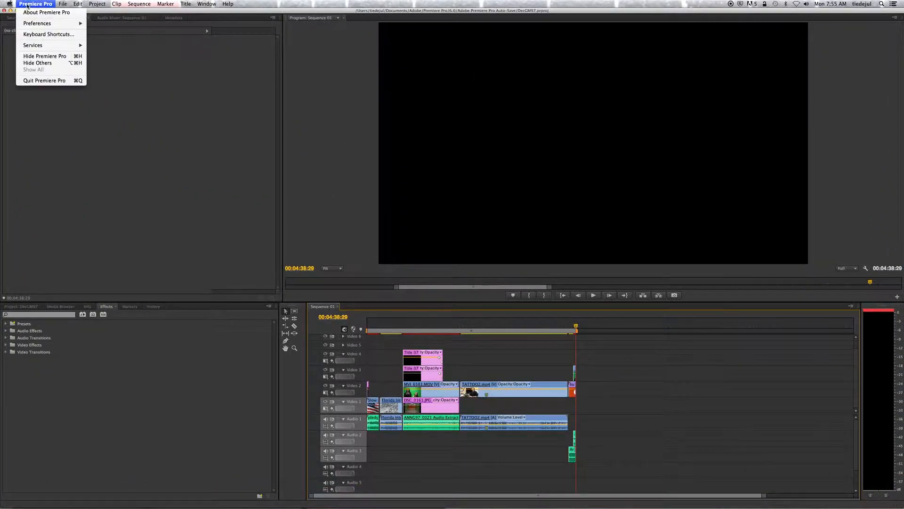
click(44, 81)
Step: Launch Adobe Premiere Pro CS6 from Launchpad's second page of applications
mouse_move(422, 508)
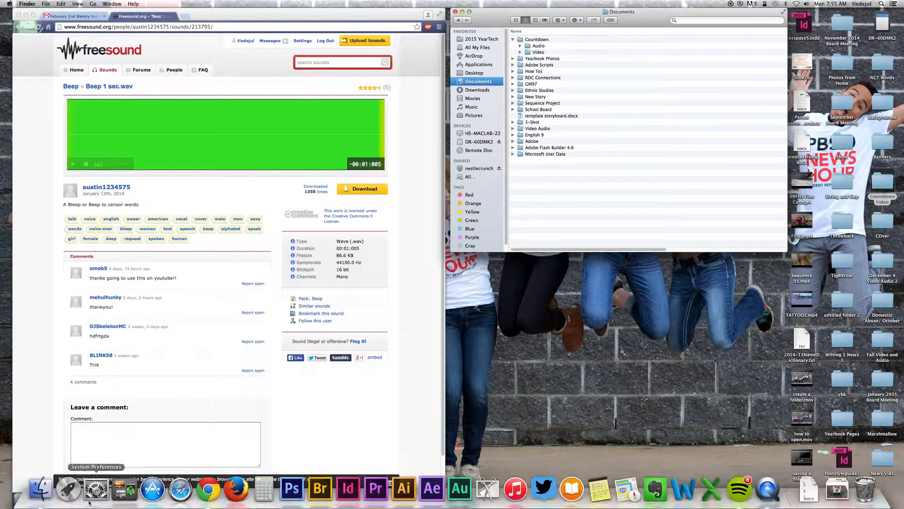
click(69, 490)
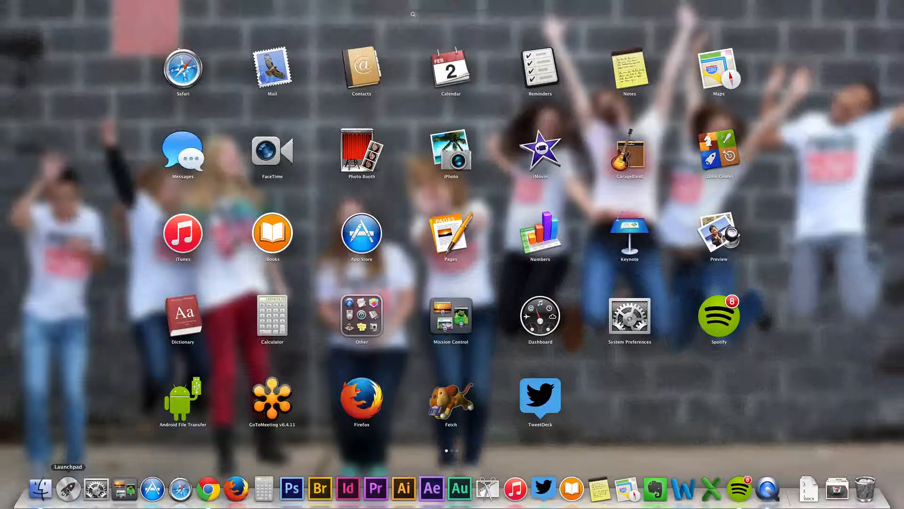
scroll(399, 380, right, 3)
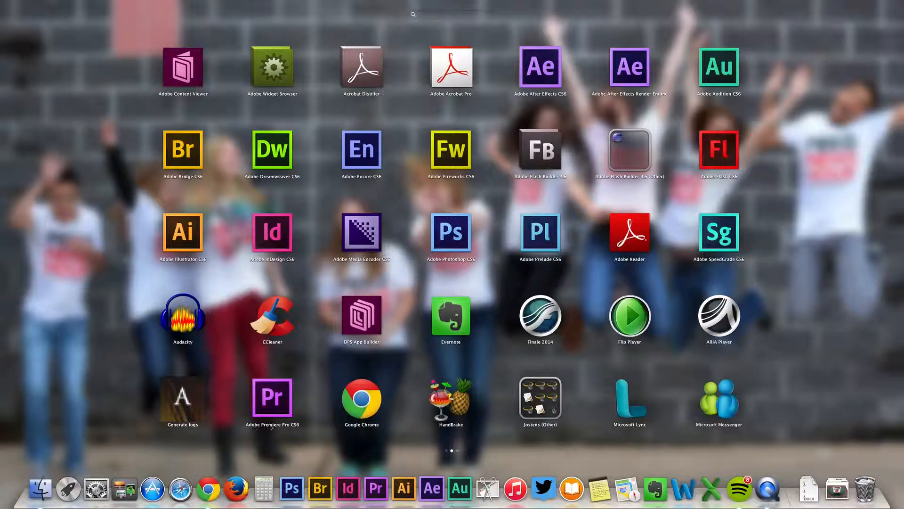
click(273, 404)
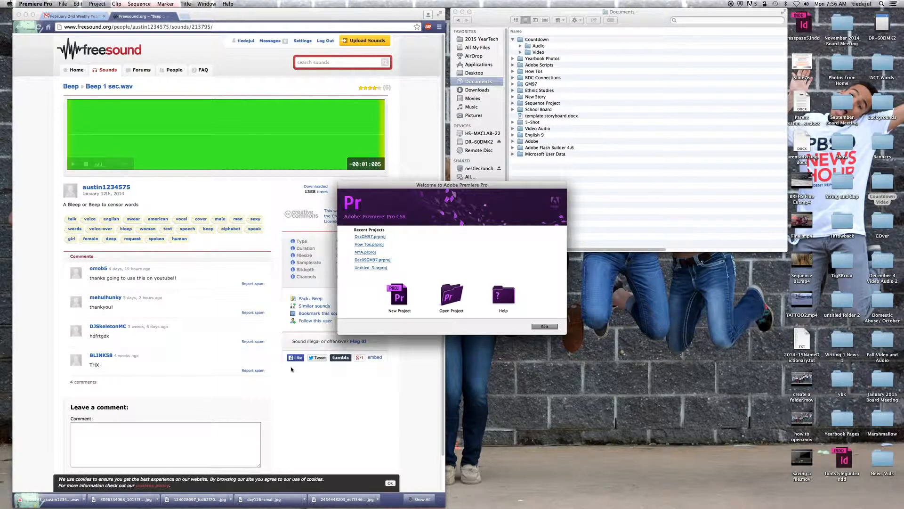
Step: Create a new project named Countdown, stored in the Countdown folder inside Documents
click(405, 296)
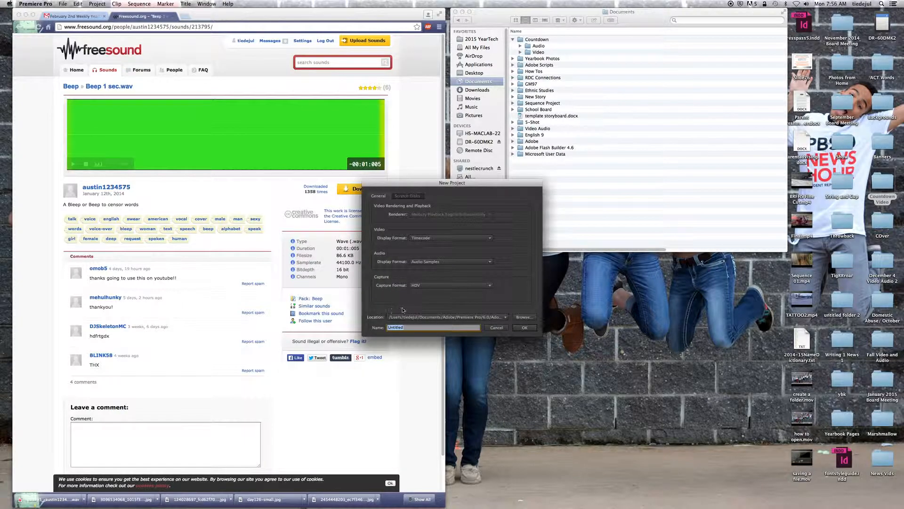
click(520, 318)
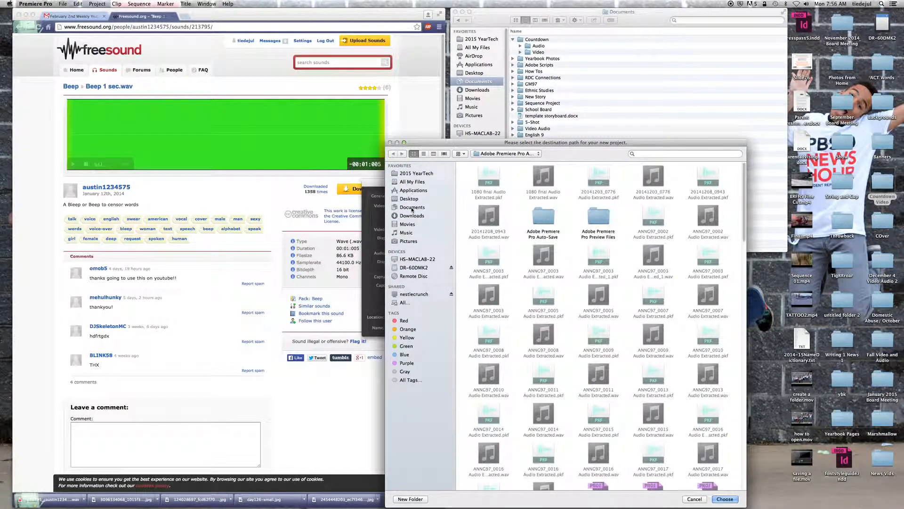
click(412, 208)
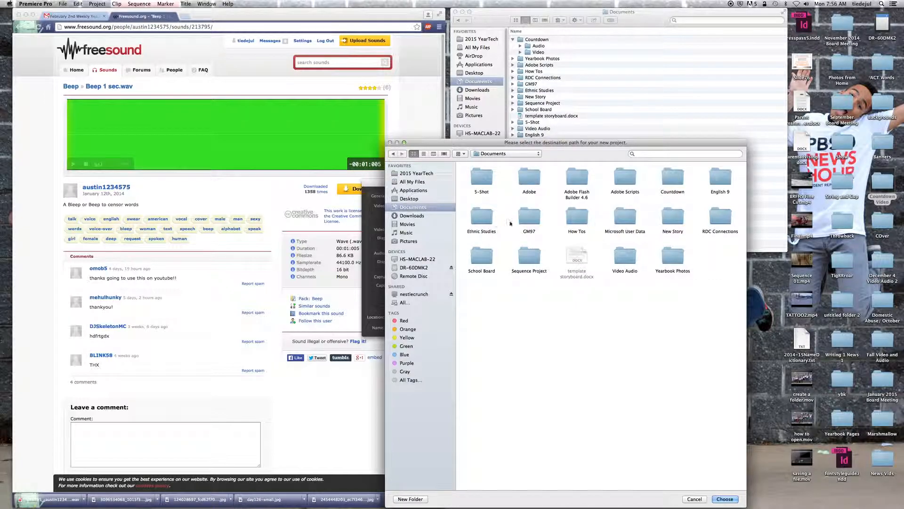
double_click(680, 175)
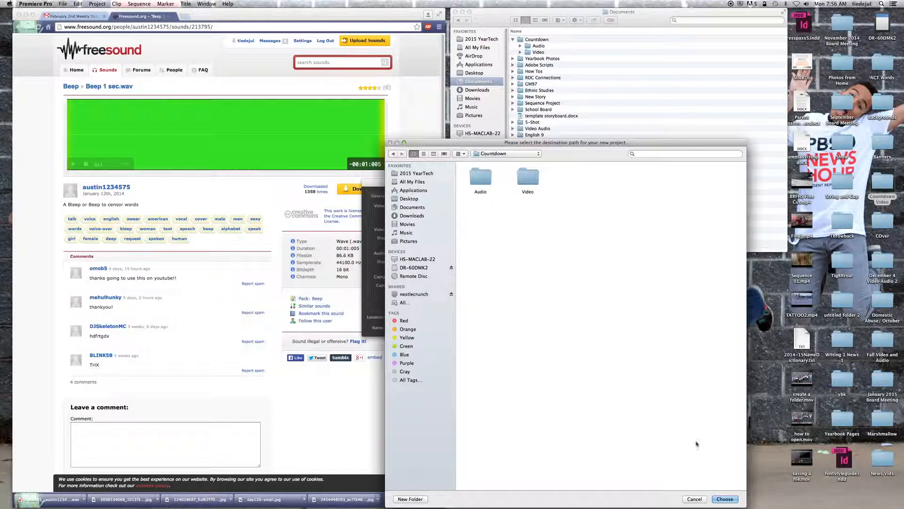
click(723, 501)
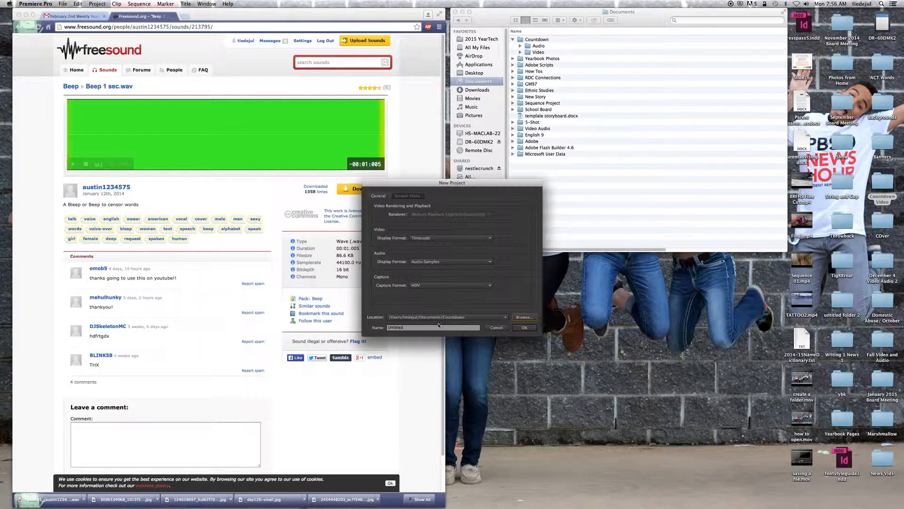
key(Tab)
text(Coun)
click(524, 328)
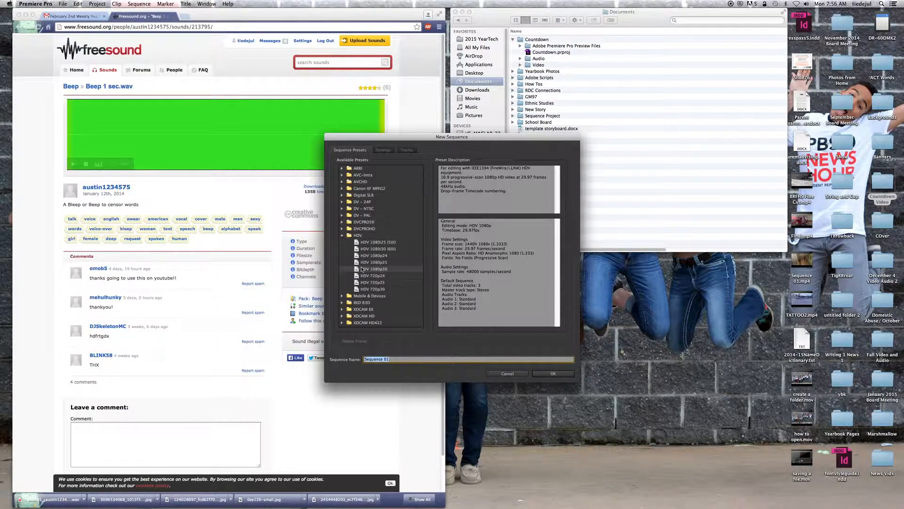
Step: Create a sequence named Countdown from the HDV 1080p30 preset
click(342, 237)
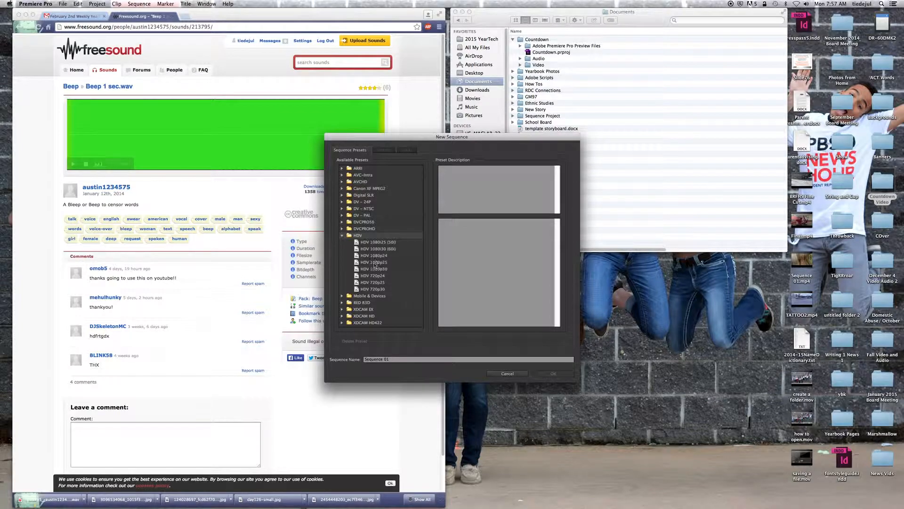
click(373, 269)
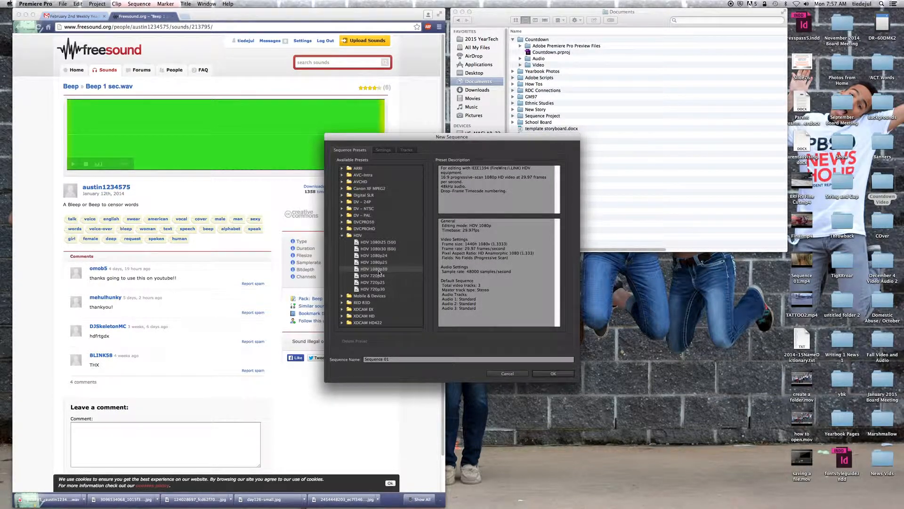
click(396, 358)
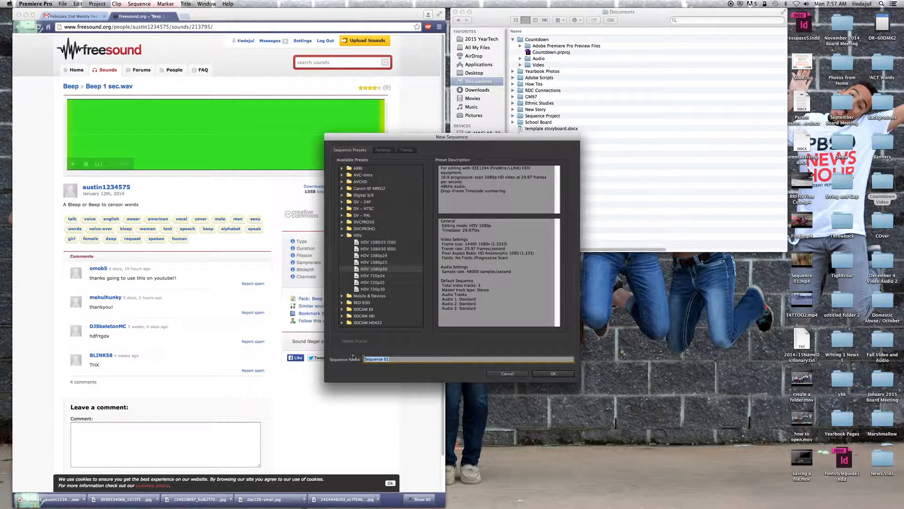
text(Countdown)
click(562, 376)
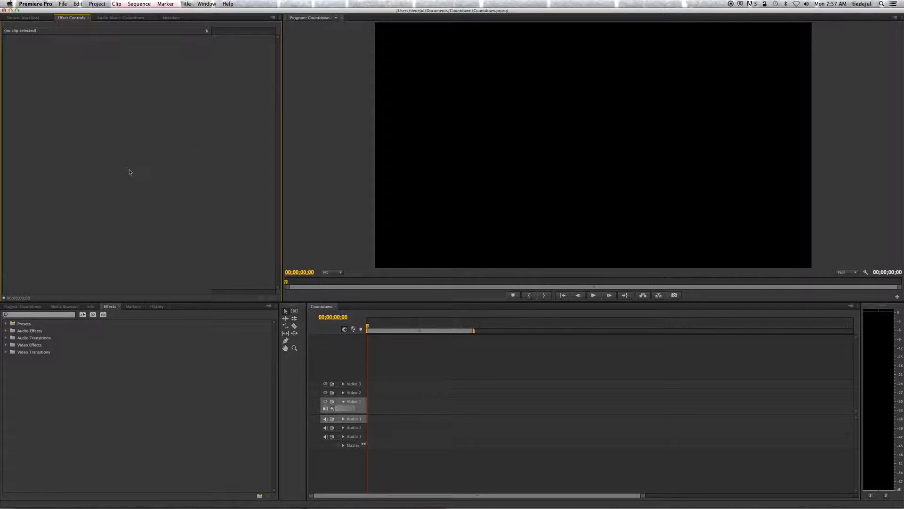
Step: Bring the Source monitor and the Countdown project's media items into view, in place of the effect controls and effects list
click(29, 19)
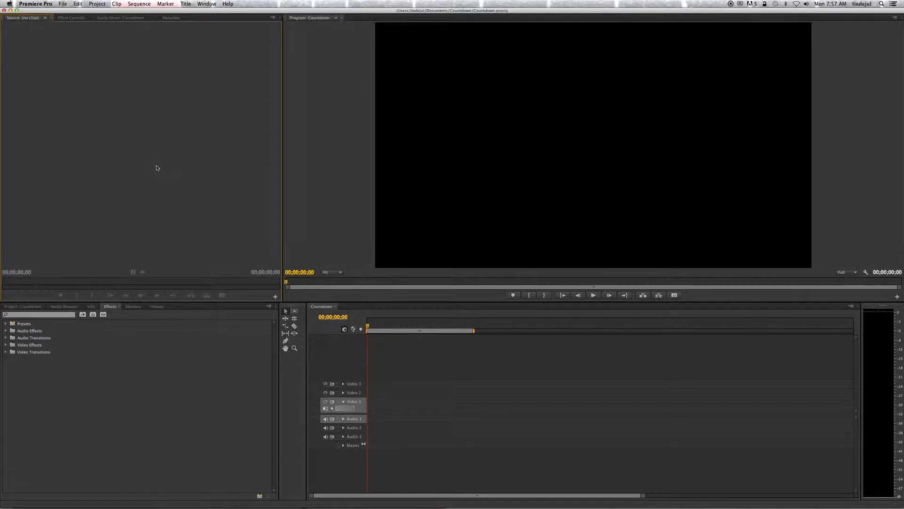
click(24, 307)
click(112, 306)
click(28, 307)
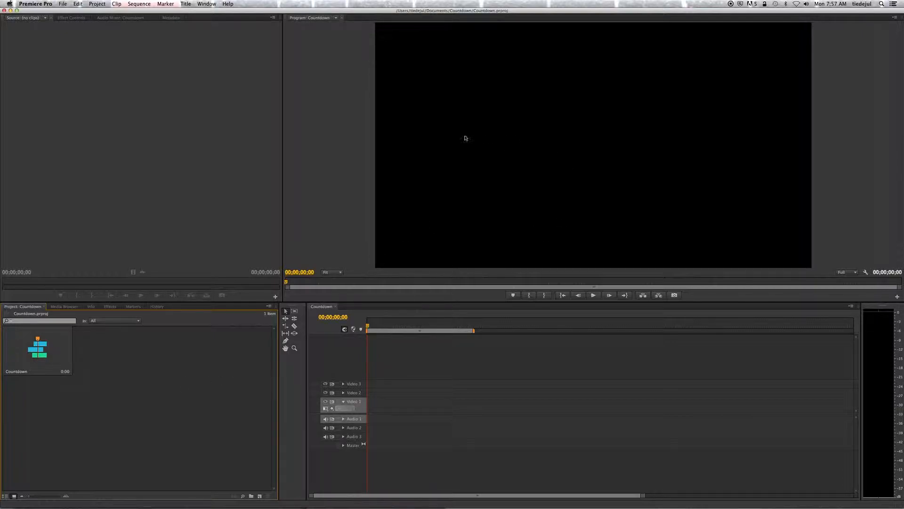
mouse_move(368, 326)
mouse_down()
mouse_move(486, 329)
mouse_move(352, 331)
mouse_up()
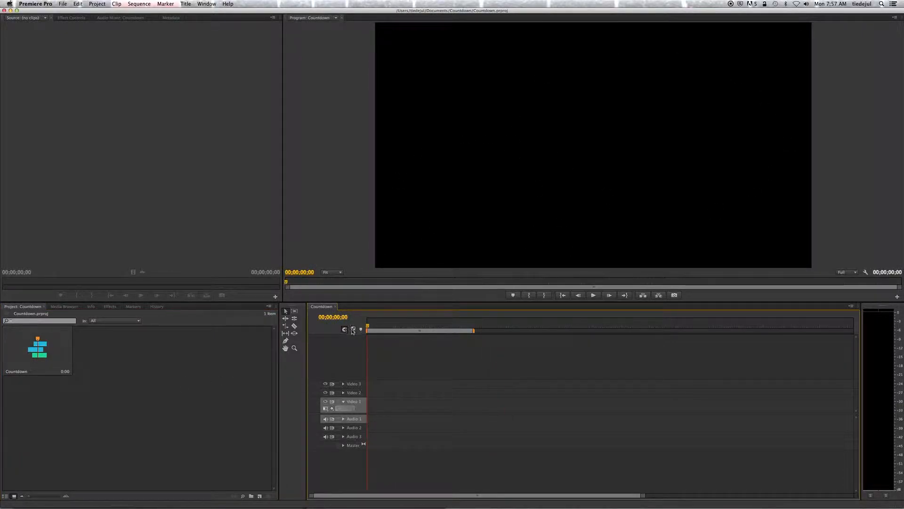
Step: Start a media import and browse to the Video folder inside Documents' Countdown folder
click(62, 4)
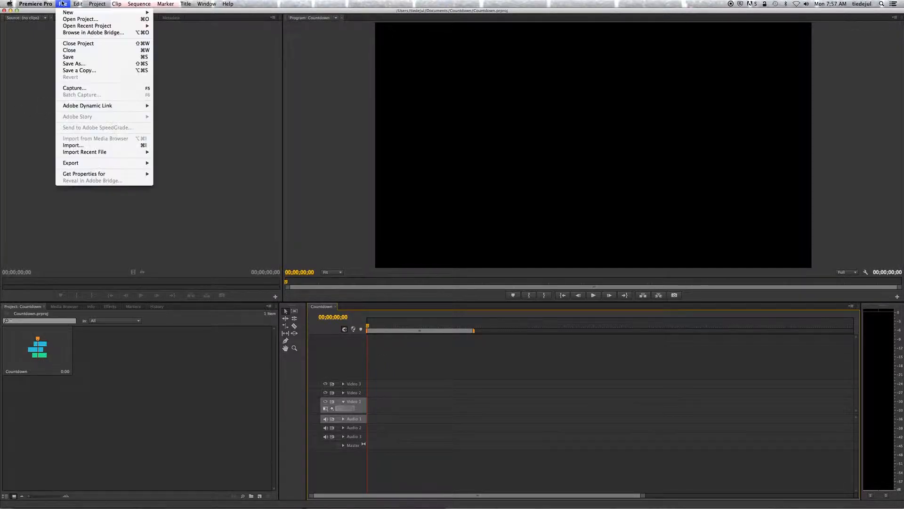
click(78, 146)
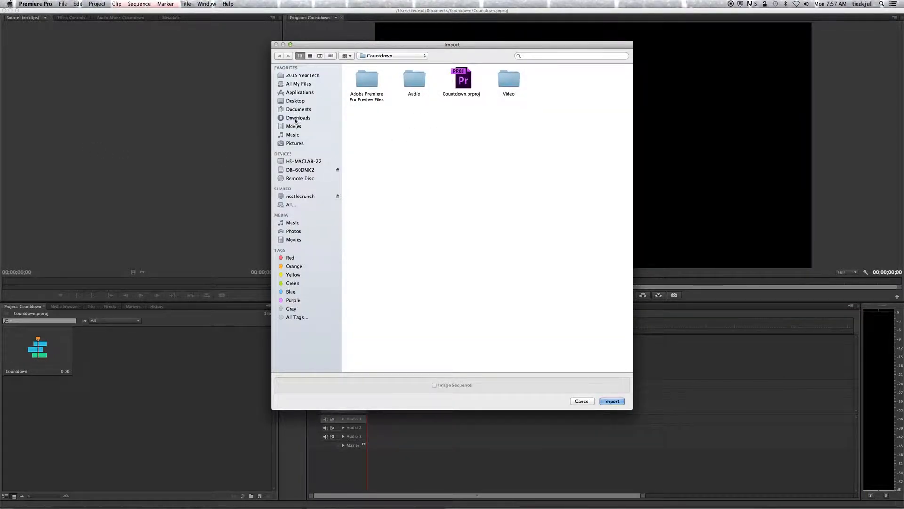
click(297, 109)
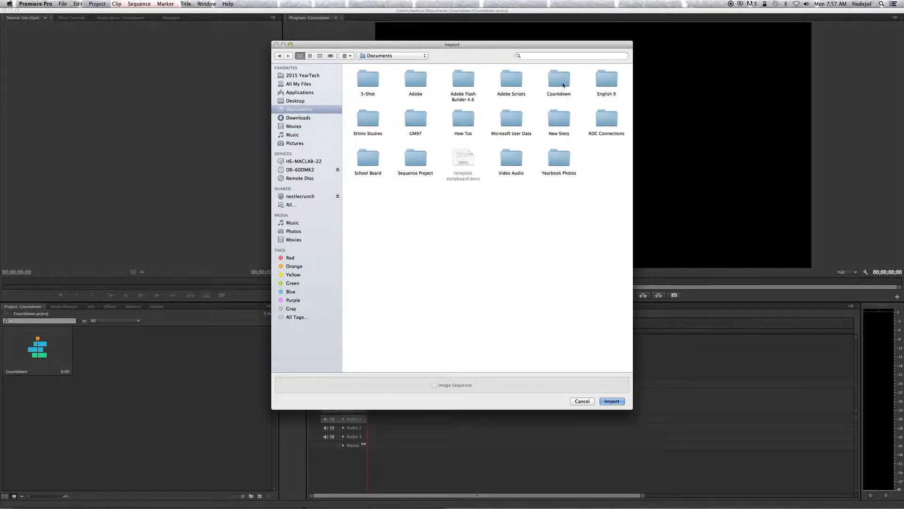
double_click(562, 81)
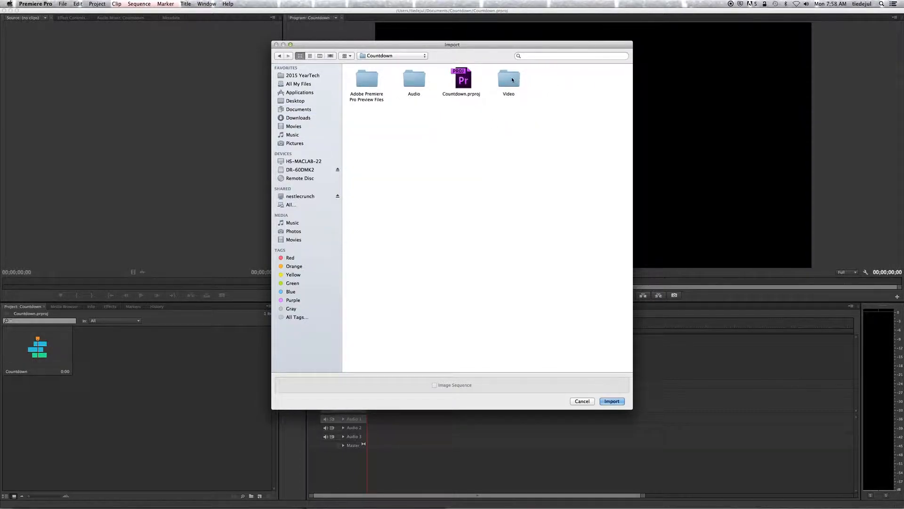
double_click(512, 79)
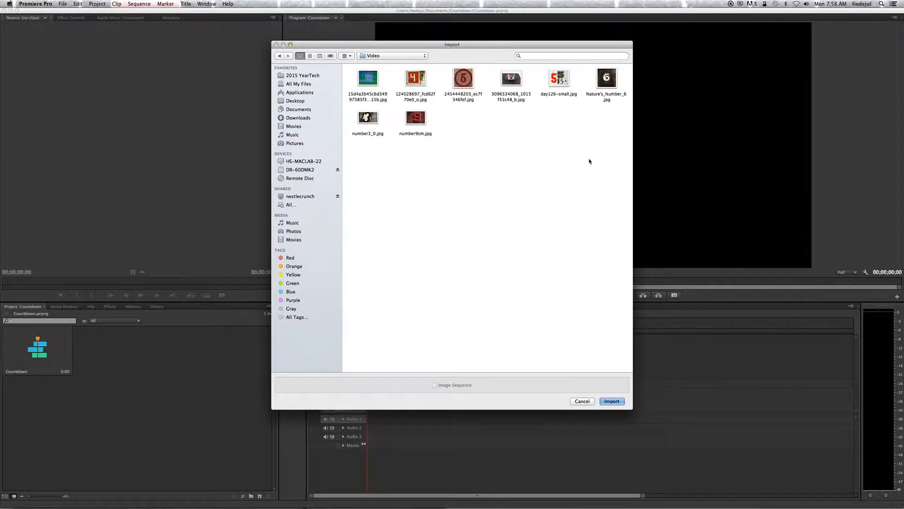
drag(617, 152, 363, 74)
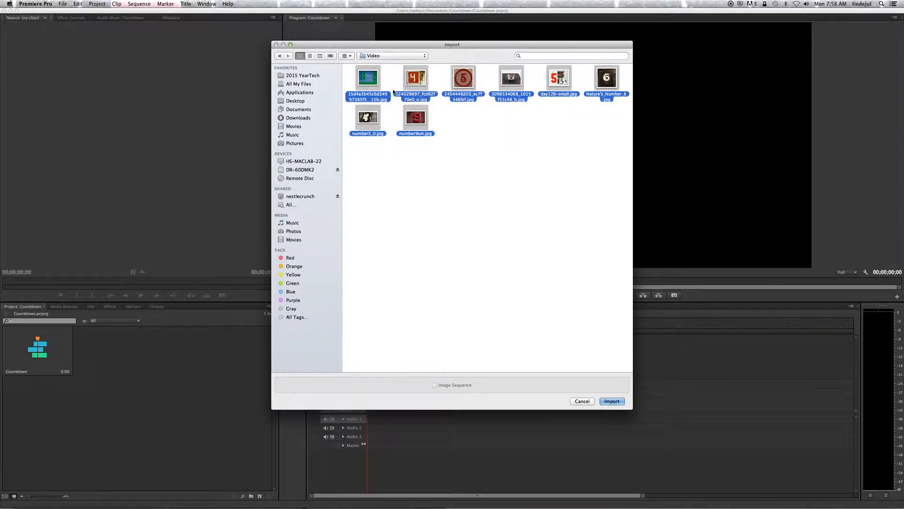
click(529, 193)
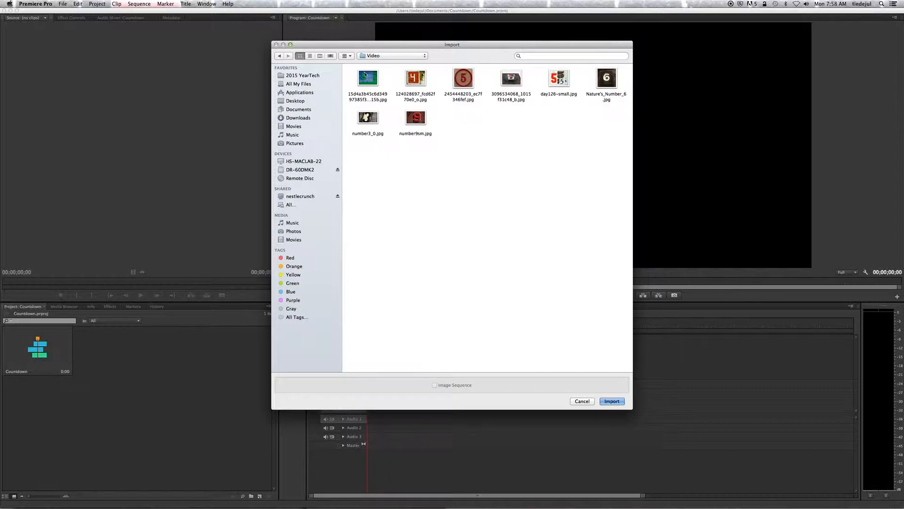
click(367, 78)
super+click(410, 79)
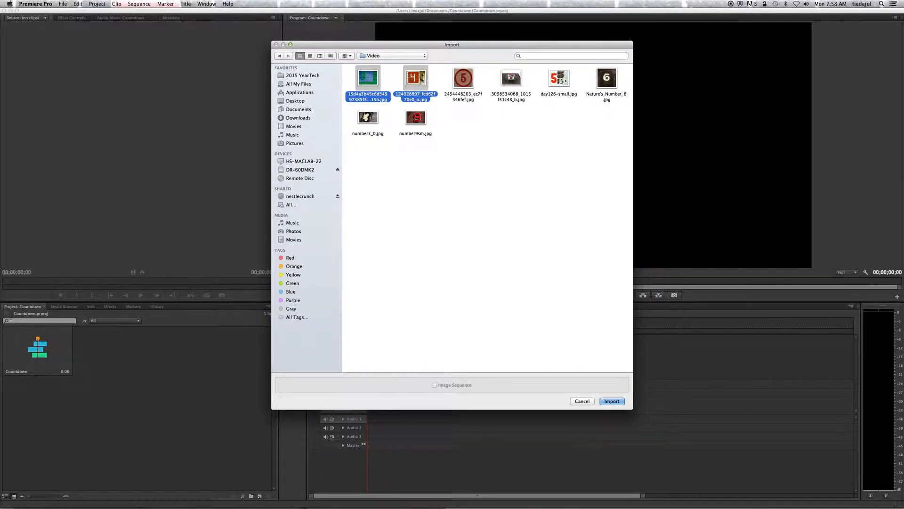
super+click(462, 79)
super+click(513, 79)
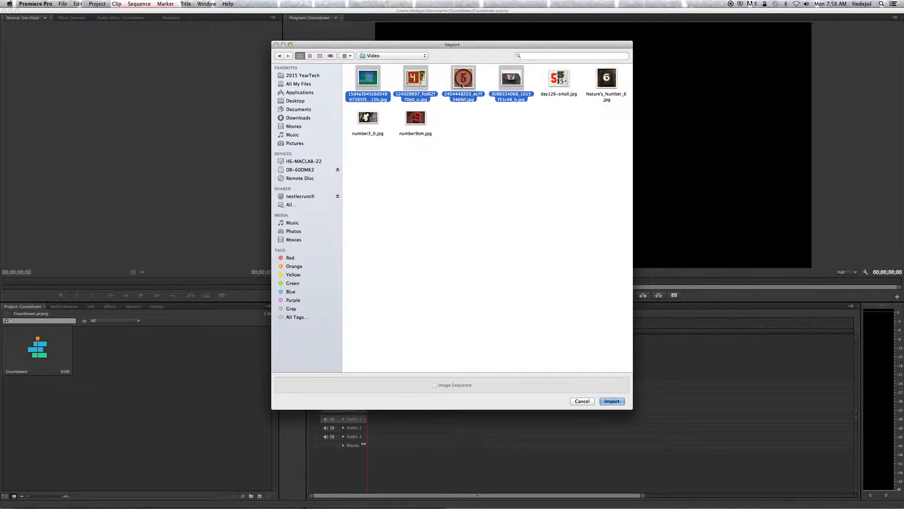
super+click(469, 81)
super+click(567, 85)
super+click(605, 79)
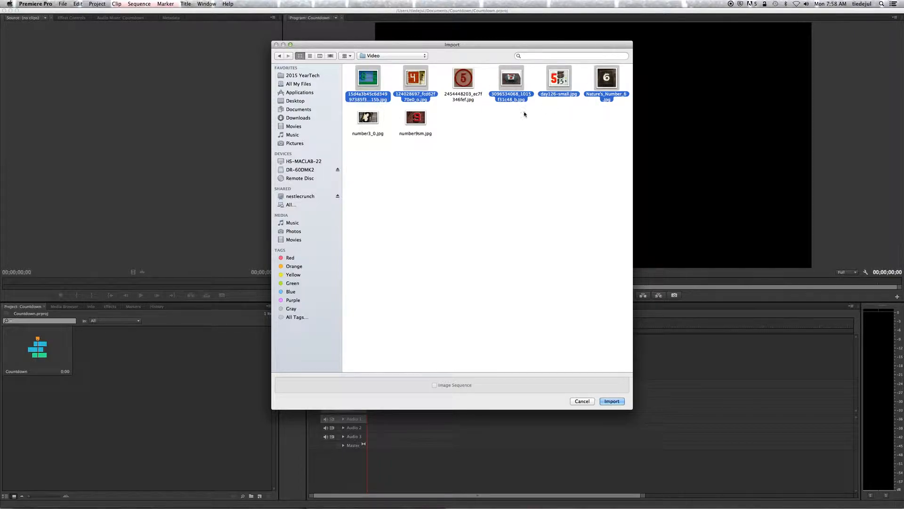
super+click(416, 118)
super+click(368, 118)
click(612, 401)
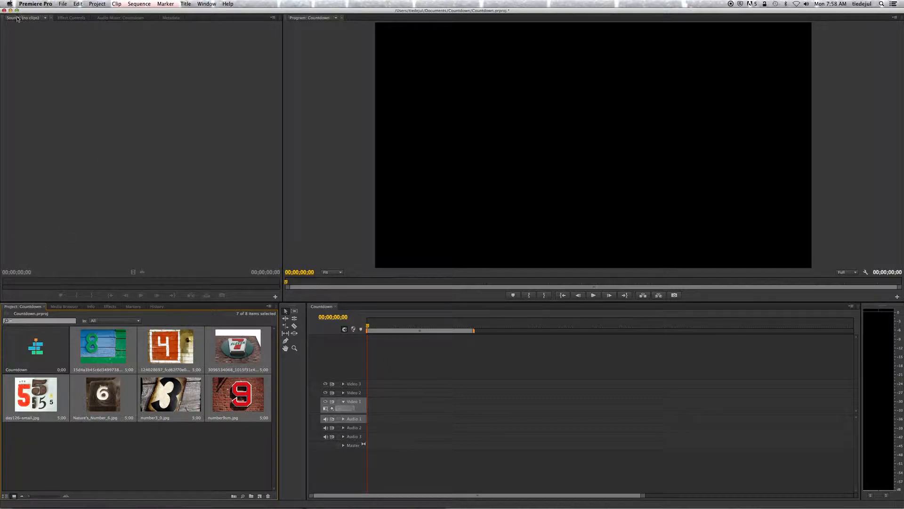
Step: Import the beep sound file from the Countdown folder's Audio subfolder into the project
click(64, 4)
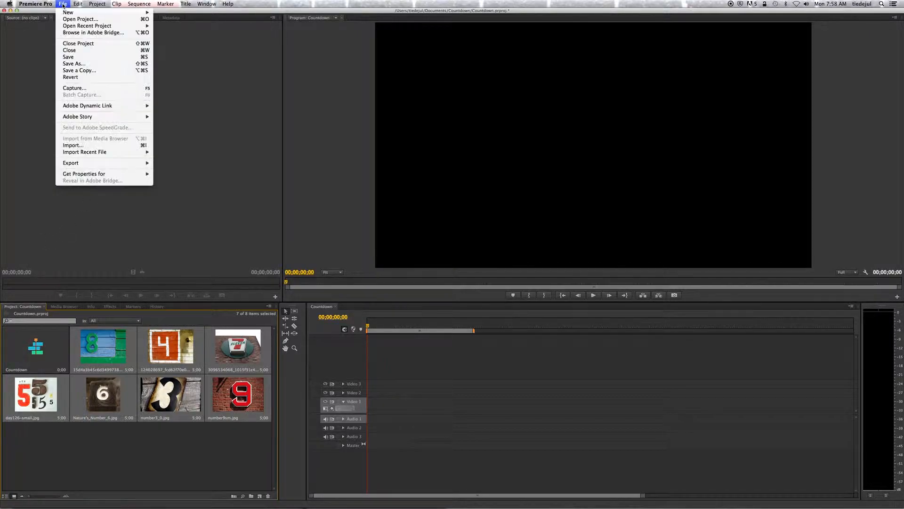
click(74, 145)
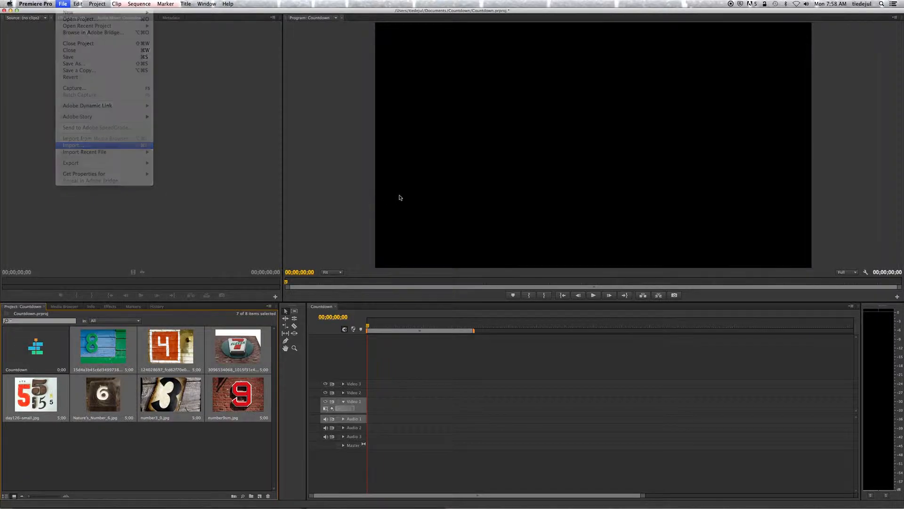
click(402, 57)
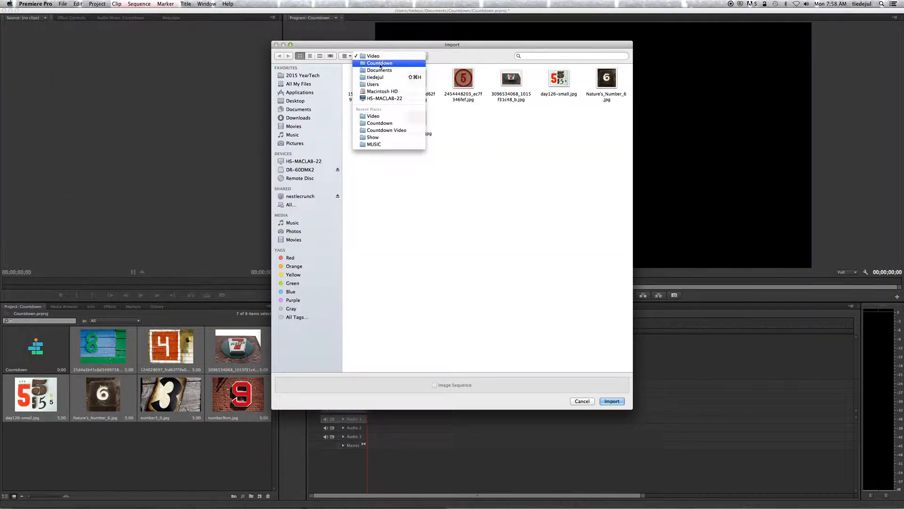
click(381, 66)
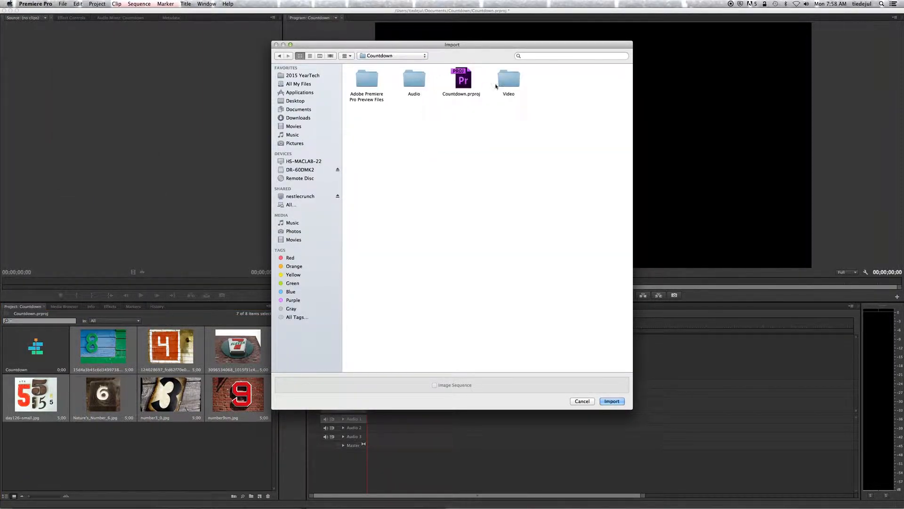
double_click(414, 84)
double_click(372, 78)
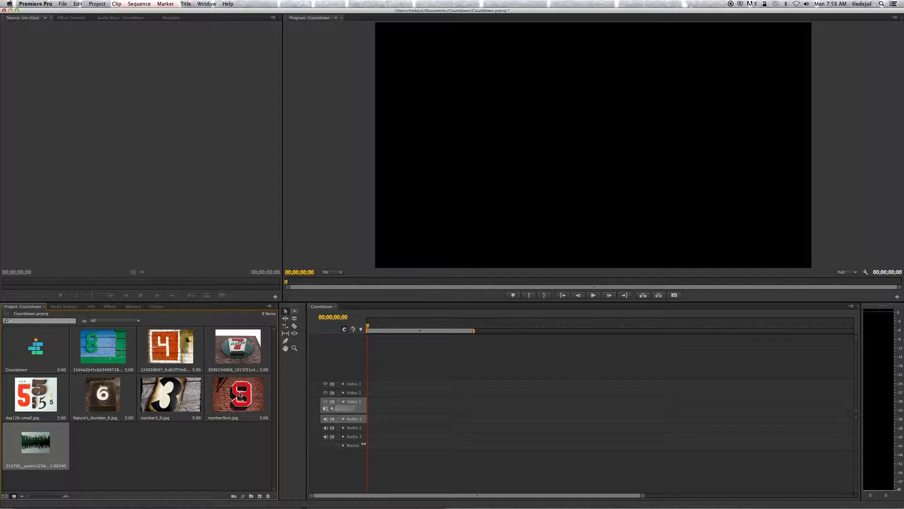
Step: Switch to Chrome and open Google Drive (drive.google.com) in a new tab
mouse_move(182, 505)
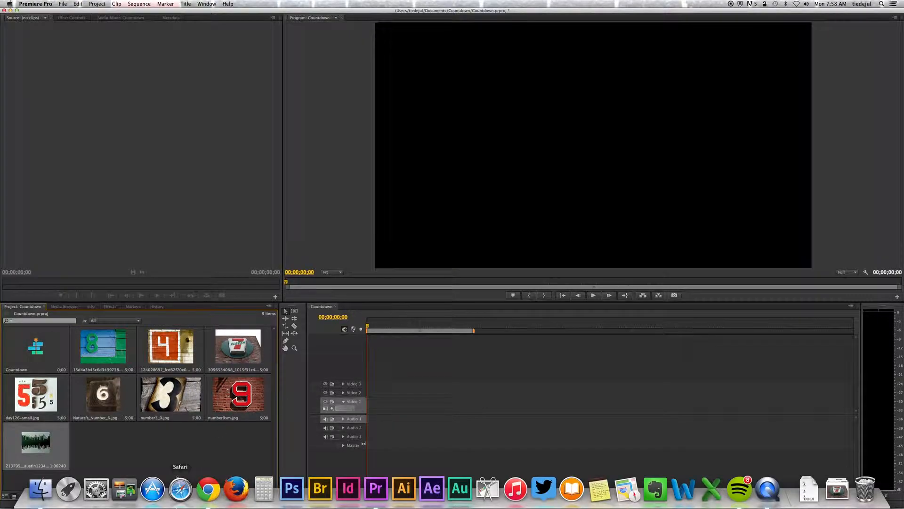
click(208, 500)
click(186, 18)
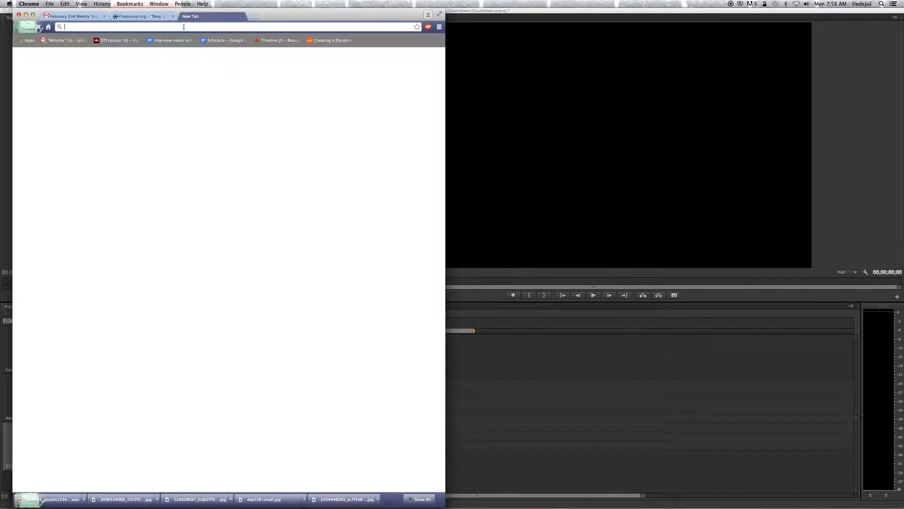
text(drive.google.com)
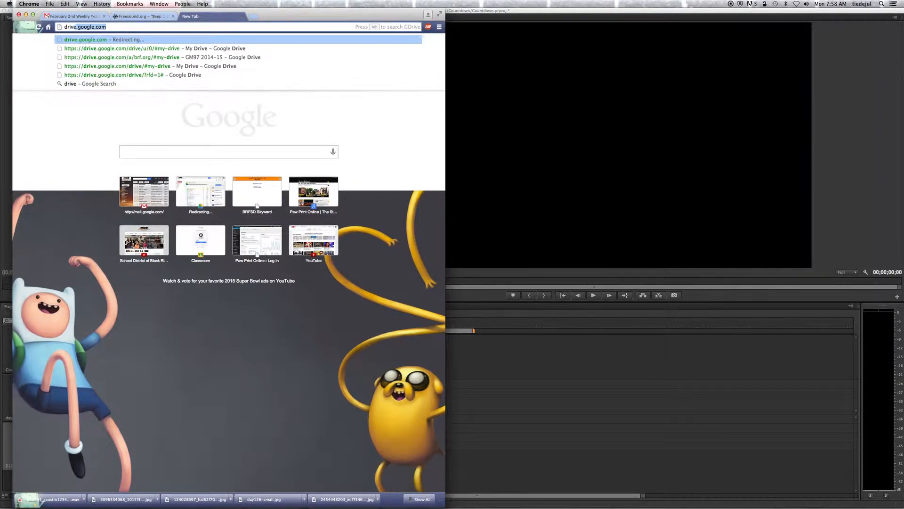
key(Return)
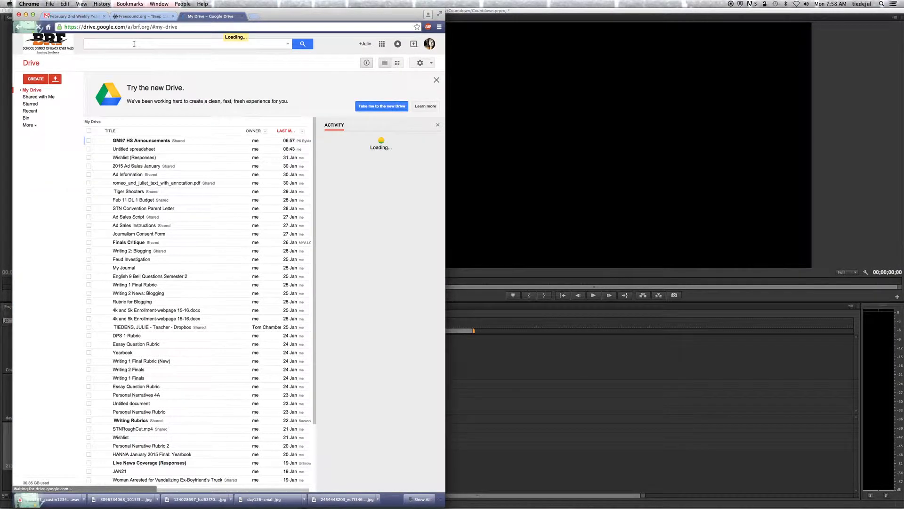
Step: Open the Countdown Leader Assignment document from a Drive search for "countdown" and review its requirements for number clips and the beep
click(134, 46)
text(countdown)
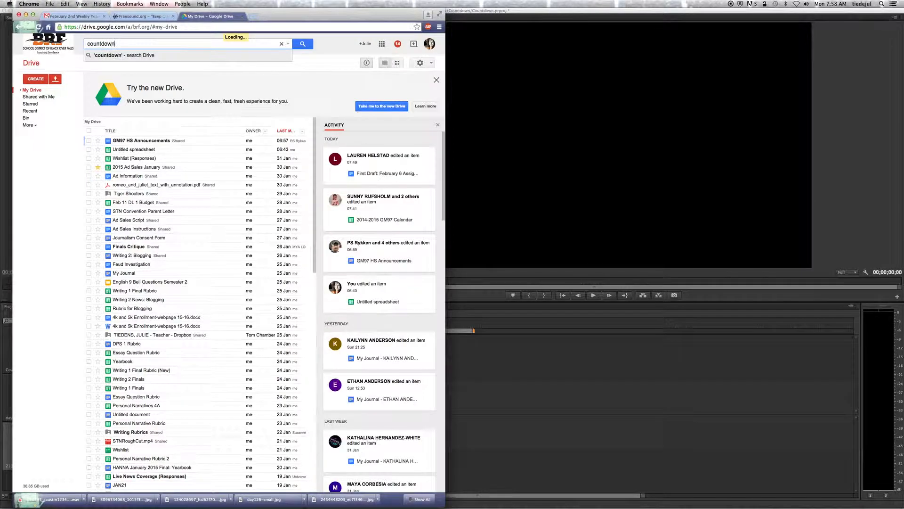
key(Return)
click(143, 141)
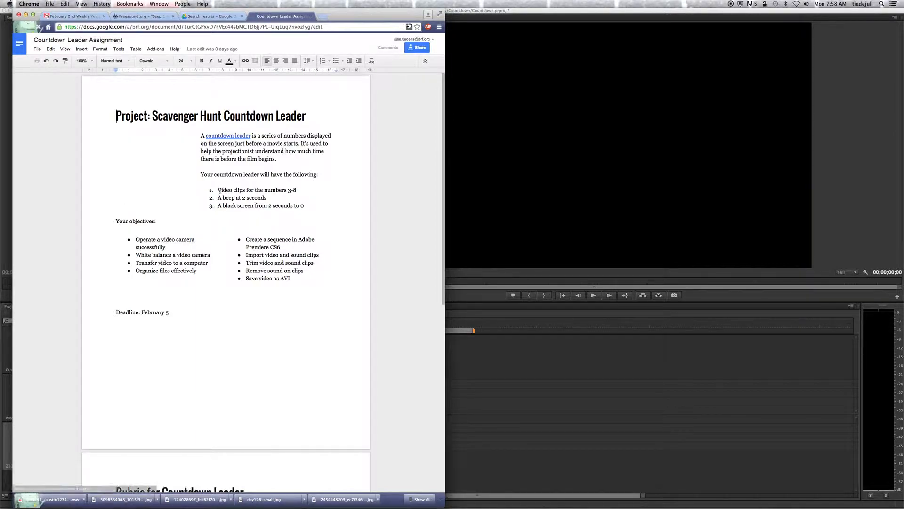
drag(218, 190, 298, 191)
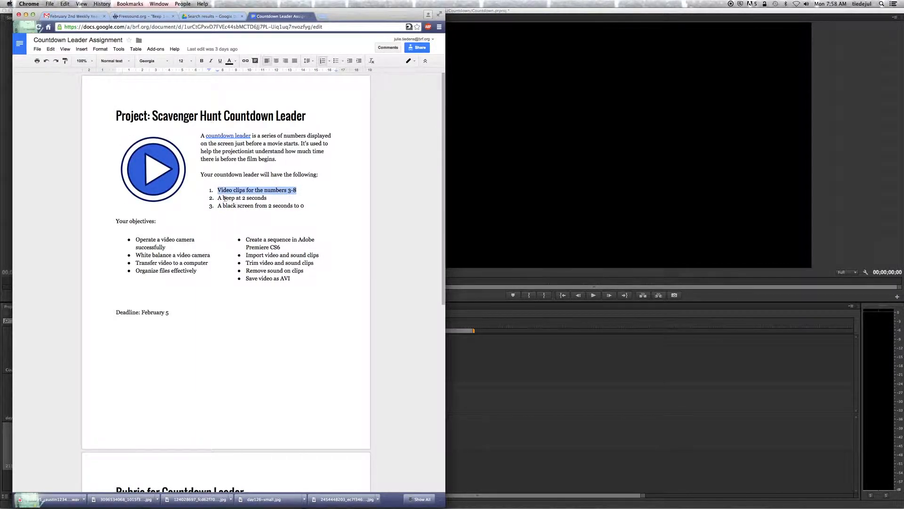
drag(218, 198, 268, 198)
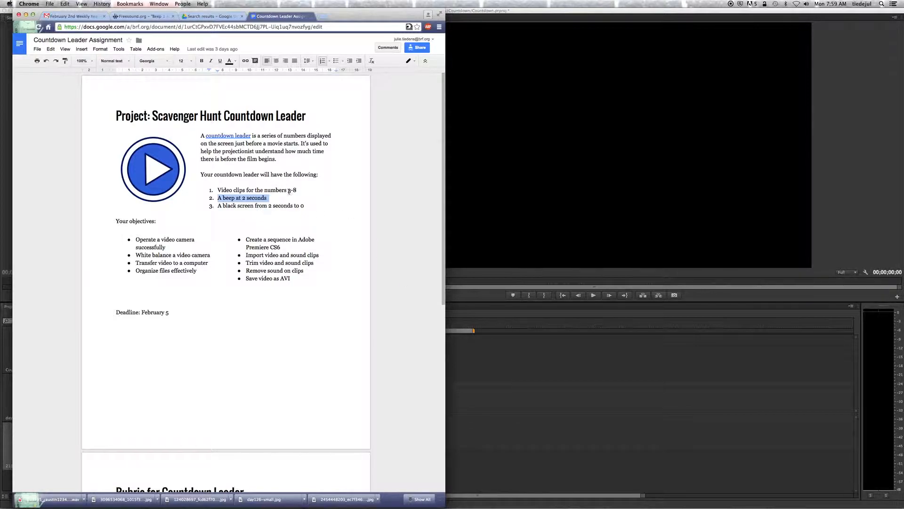
drag(288, 190, 297, 191)
Step: Return to Premiere Pro, place the 8 image at the start of Video 1, and scale it to the frame size
click(501, 372)
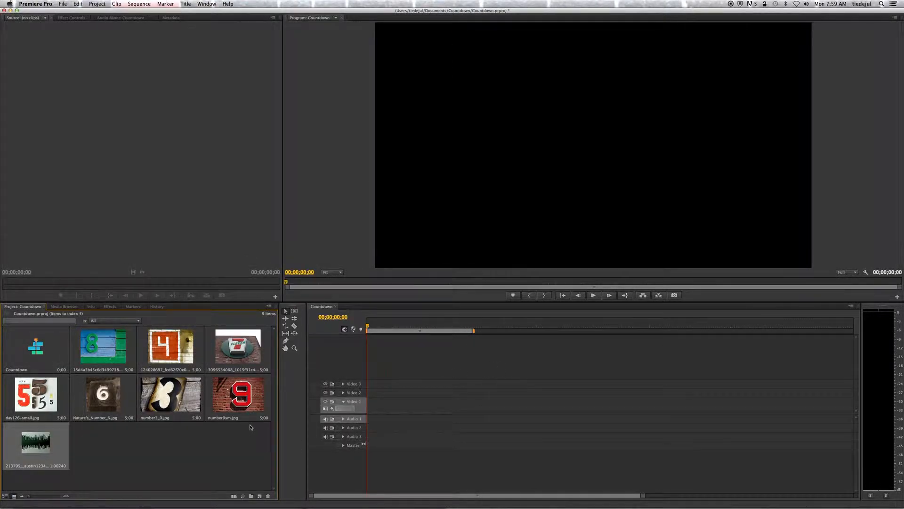
drag(126, 359, 375, 417)
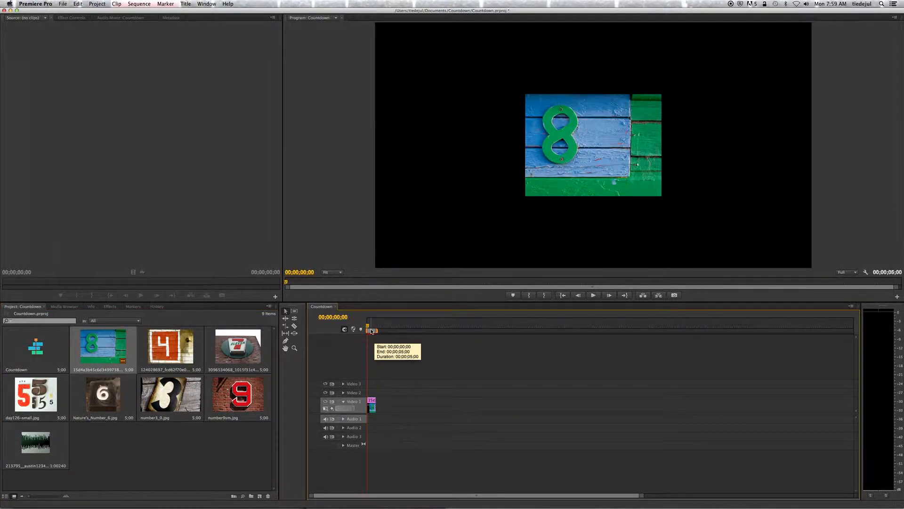
drag(368, 326, 368, 327)
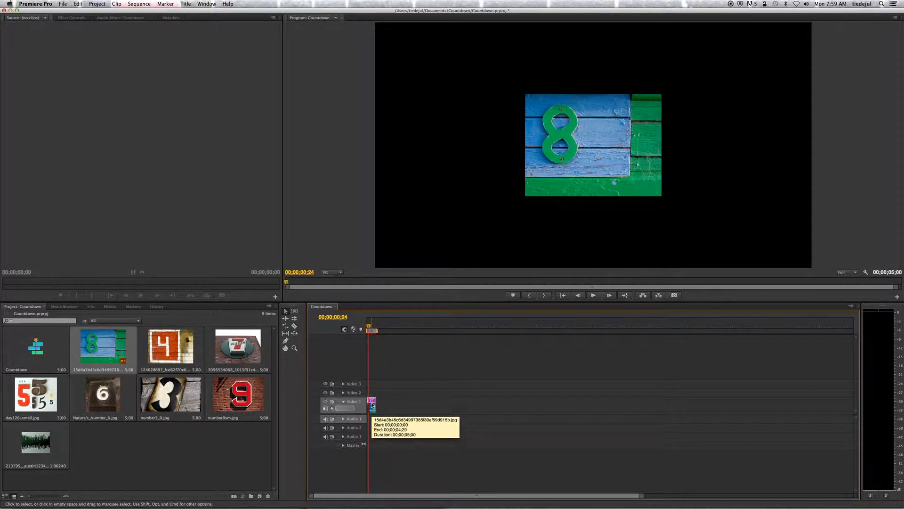
right_click(372, 404)
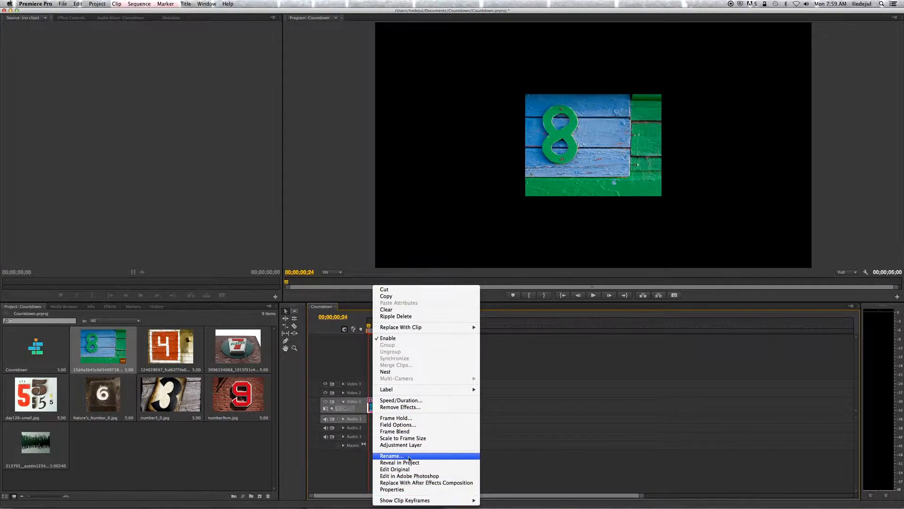
click(404, 438)
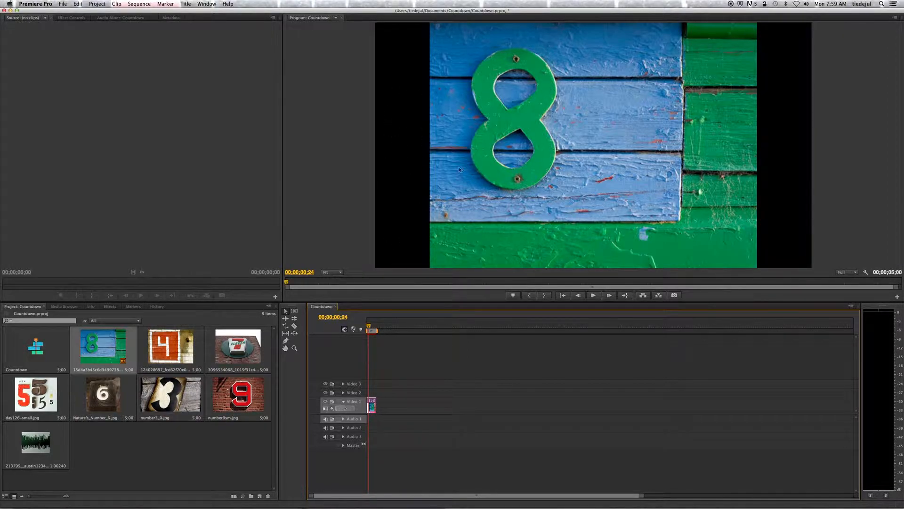
Step: Set the 8 clip's Motion scale to 135 and its vertical position to 628
click(70, 18)
click(5, 45)
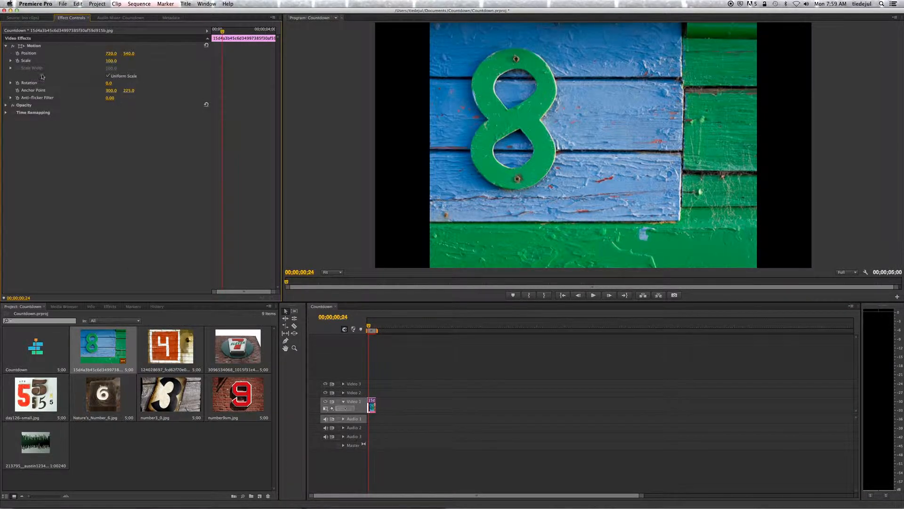
drag(111, 61, 129, 61)
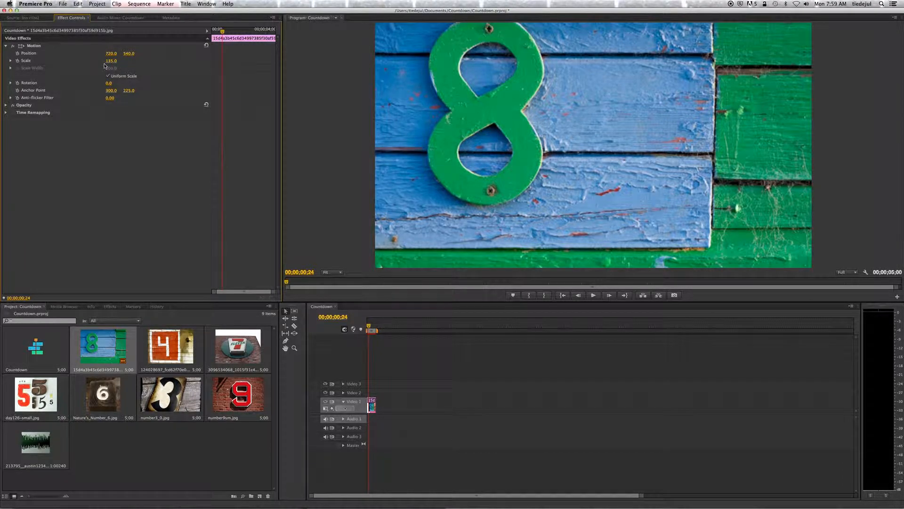
drag(128, 53, 168, 53)
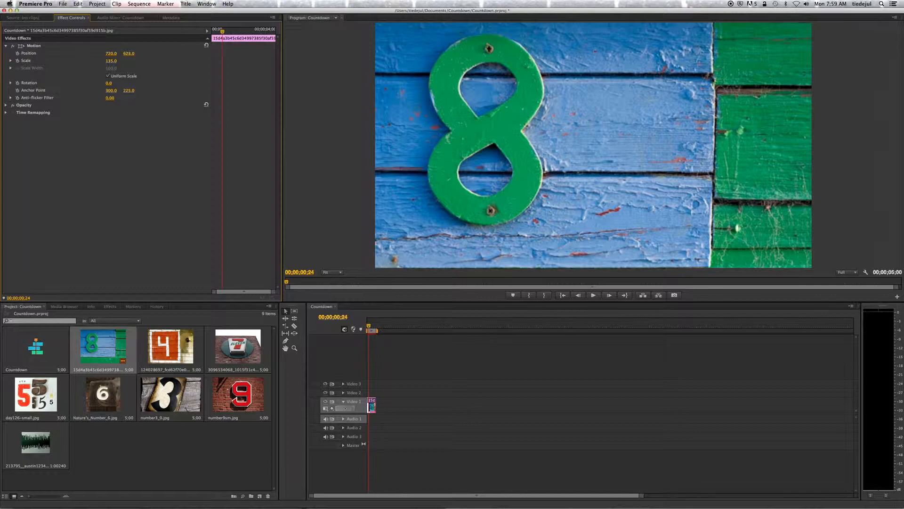
click(201, 443)
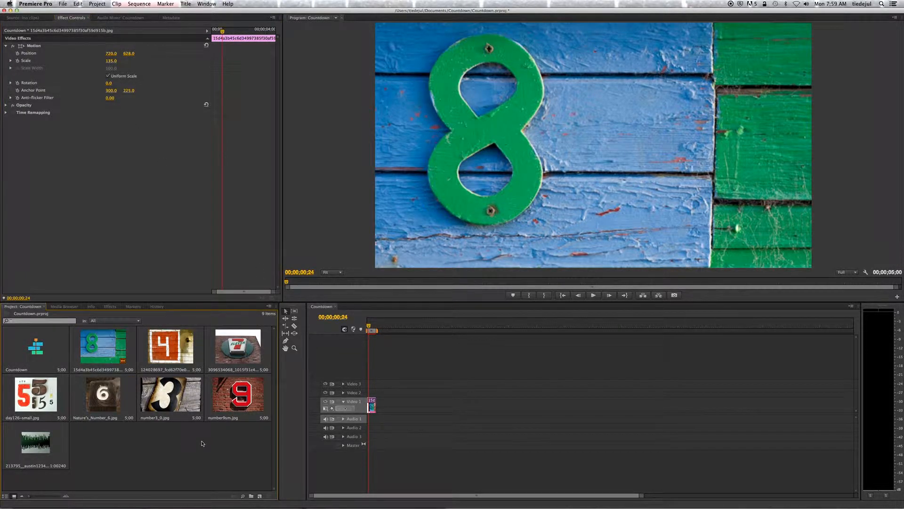
Step: Set the duration of the 8 clip to one second (00;00;01;00)
click(364, 325)
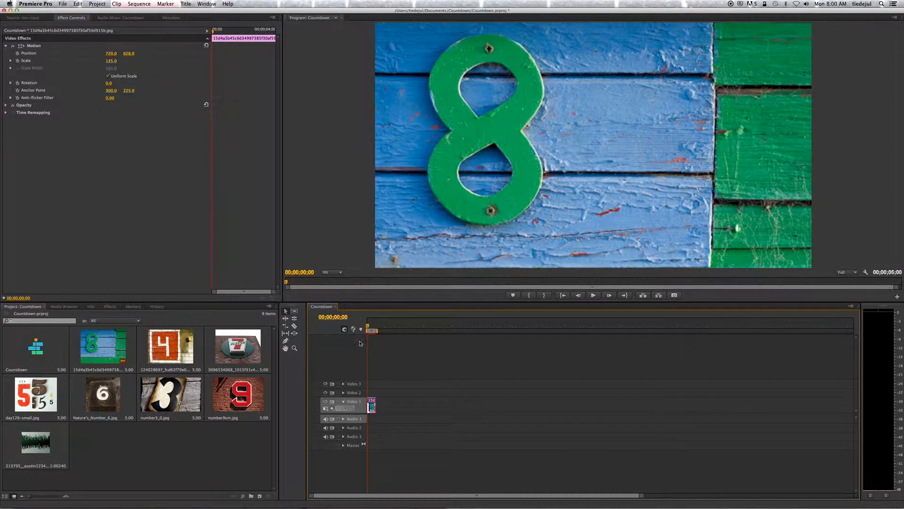
right_click(373, 404)
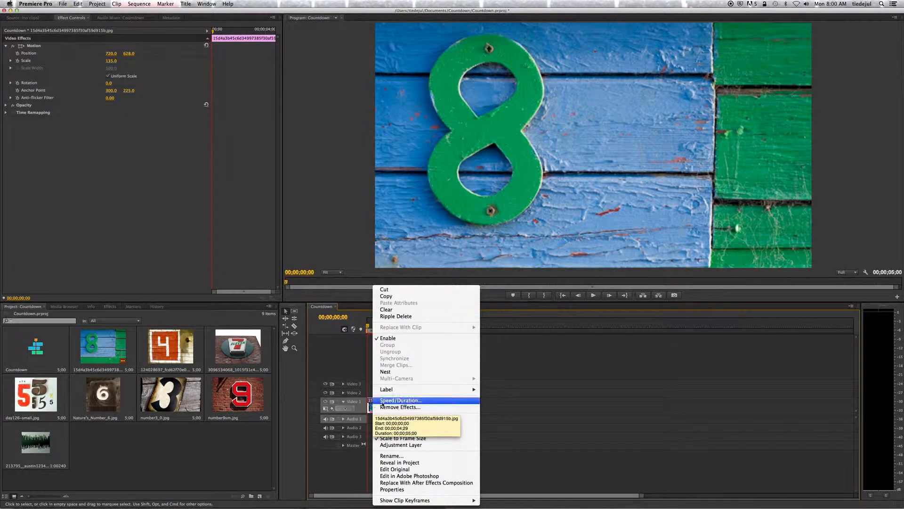
click(395, 400)
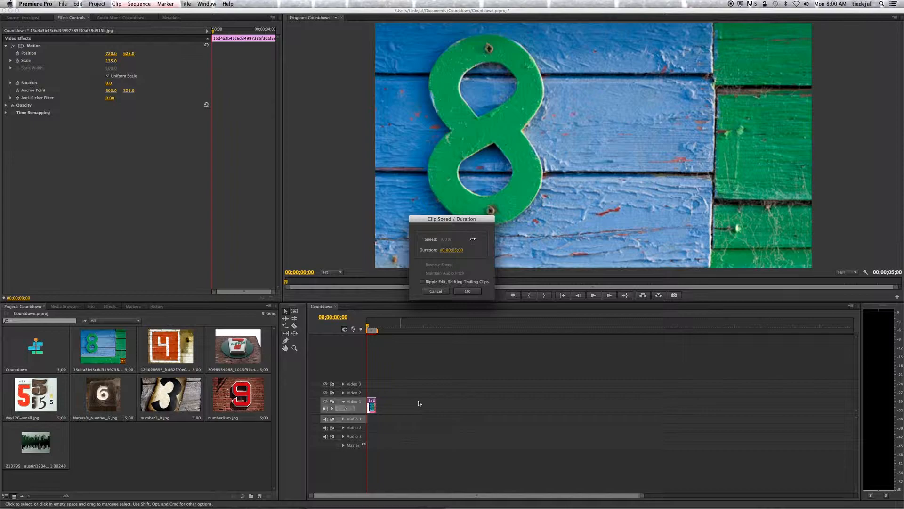
click(456, 251)
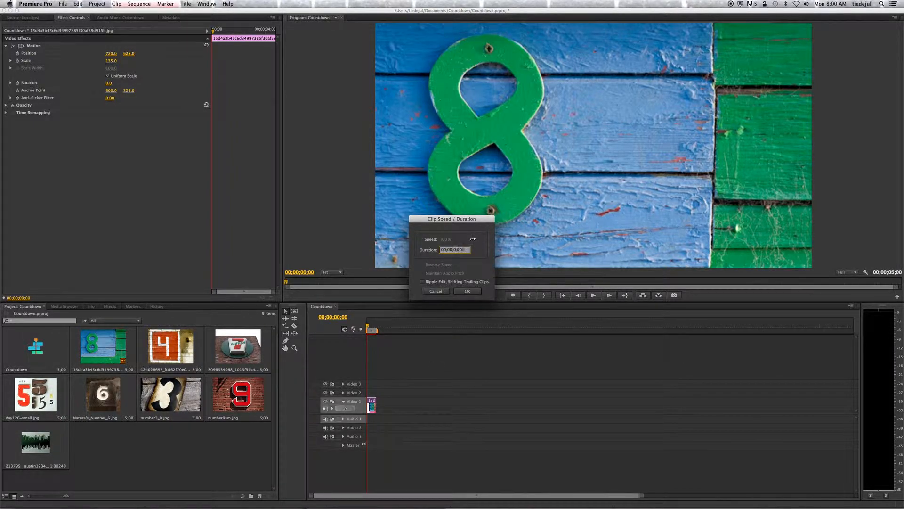
click(468, 291)
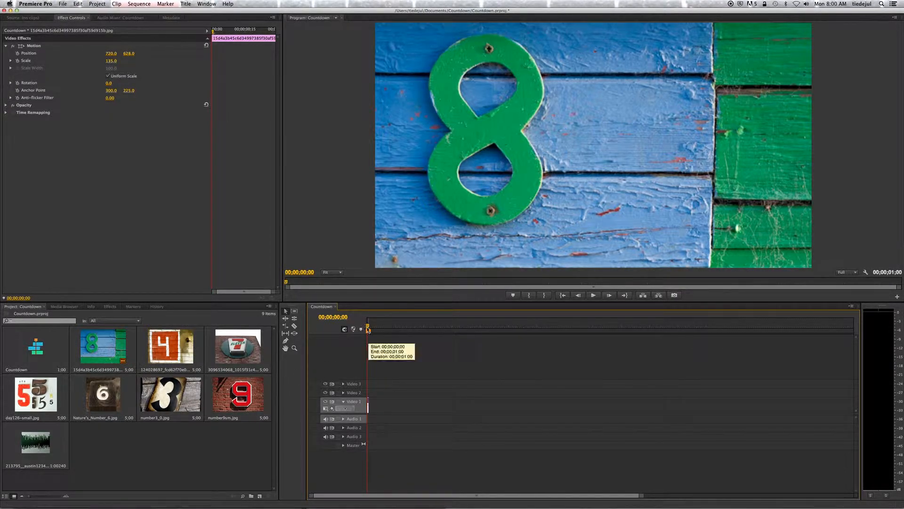
Step: Move the timeline playhead to 00;00;01;00, at the end of the 8 clip
click(343, 318)
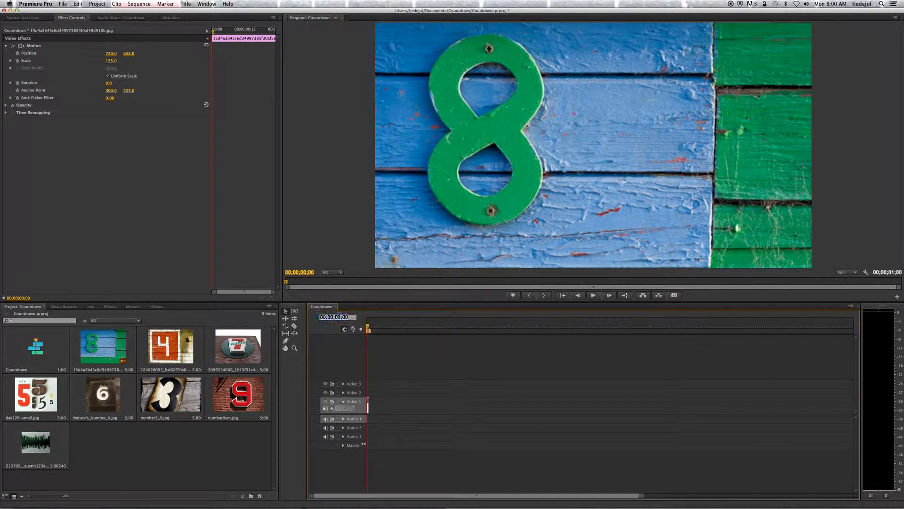
click(349, 318)
text(1)
key(Return)
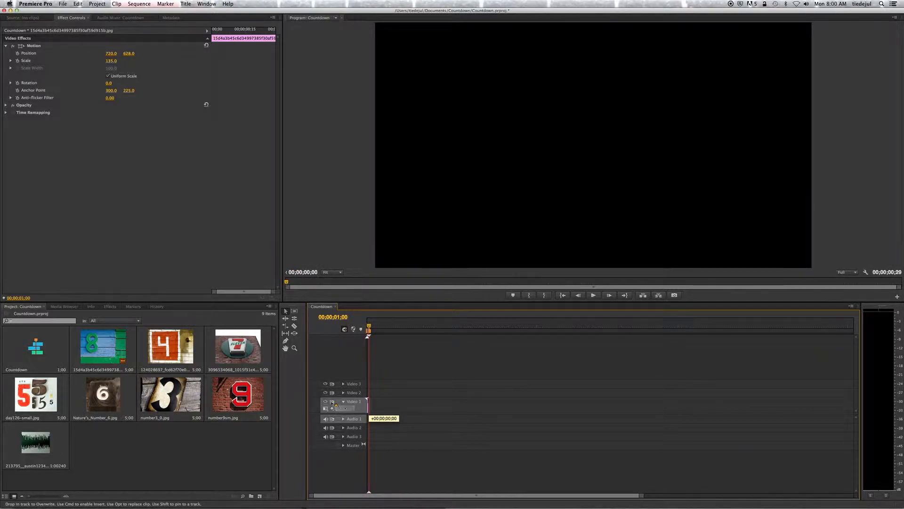
mouse_move(369, 401)
mouse_down()
mouse_move(422, 404)
mouse_move(370, 403)
mouse_up()
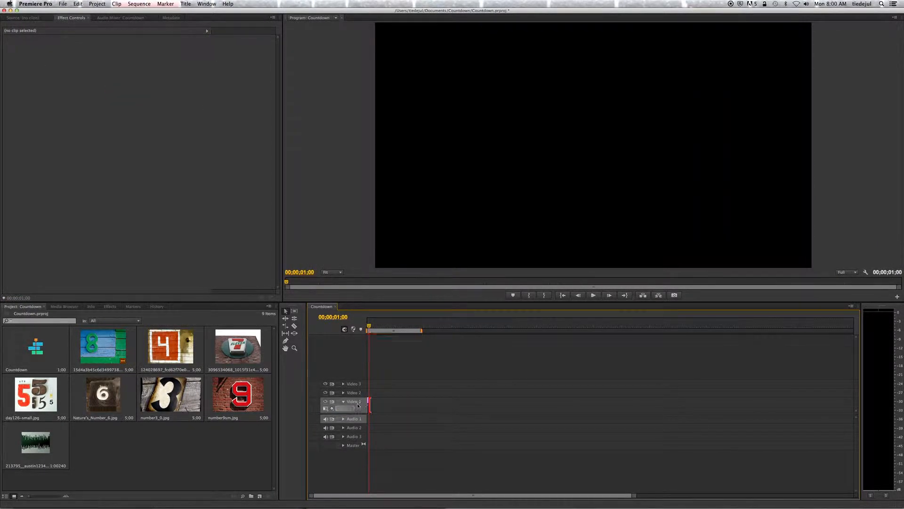
Step: Add the 7 image directly after the 8 clip on Video 1, ending at 00;00;02;00, and play back the sequence
click(340, 317)
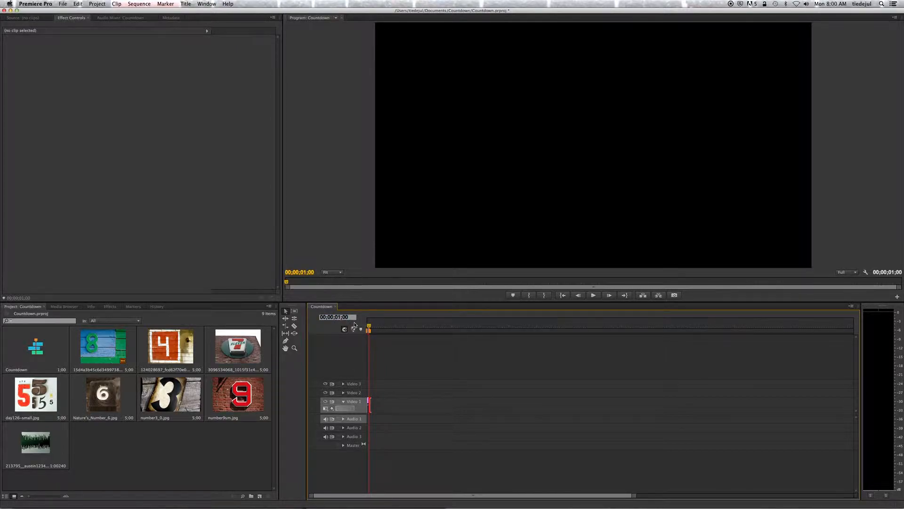
key(Return)
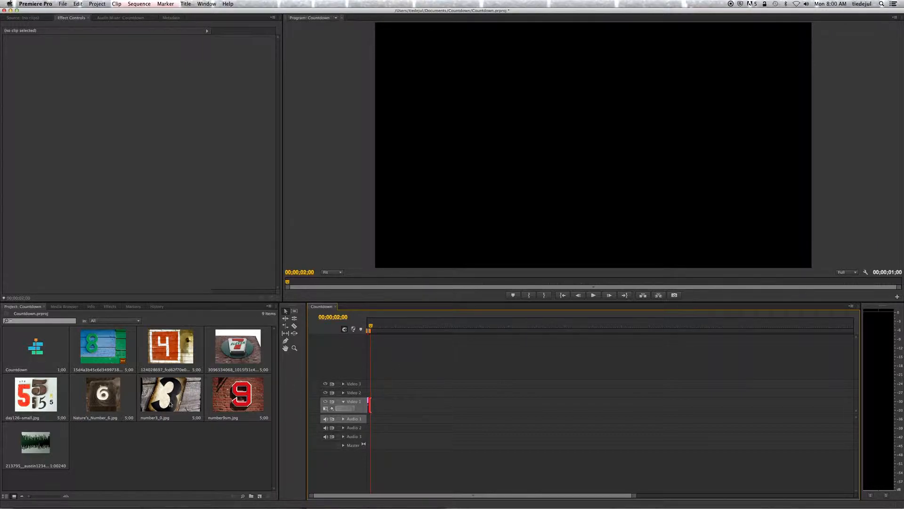
drag(224, 343, 372, 404)
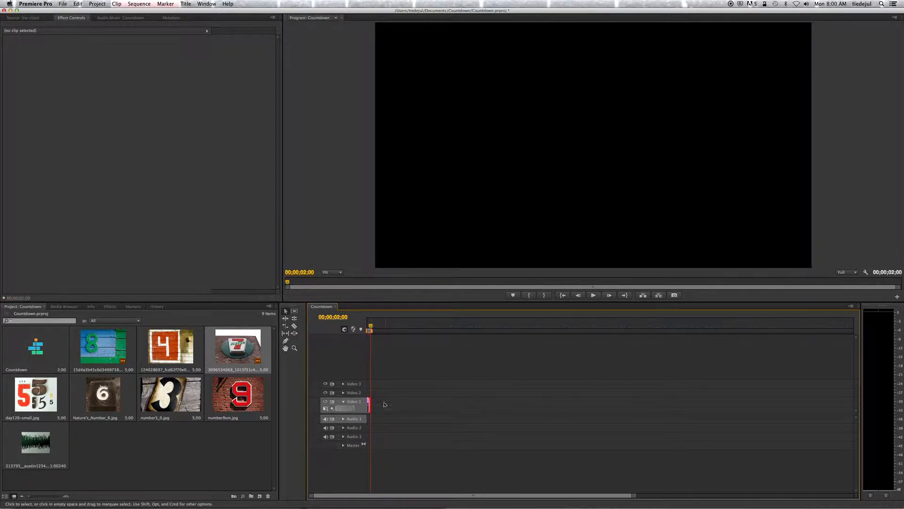
key(Home)
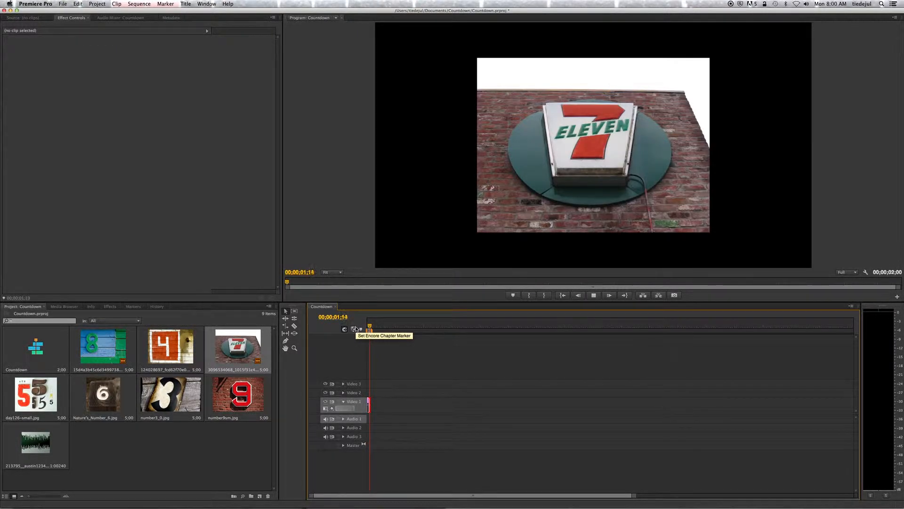
key(space)
Step: Turn off Scale to Frame Size for the 8 clip
click(369, 405)
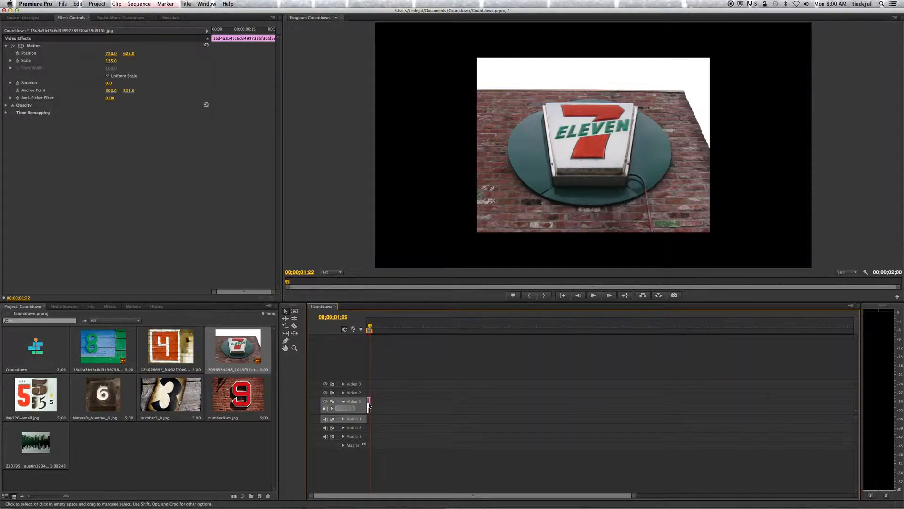
right_click(369, 405)
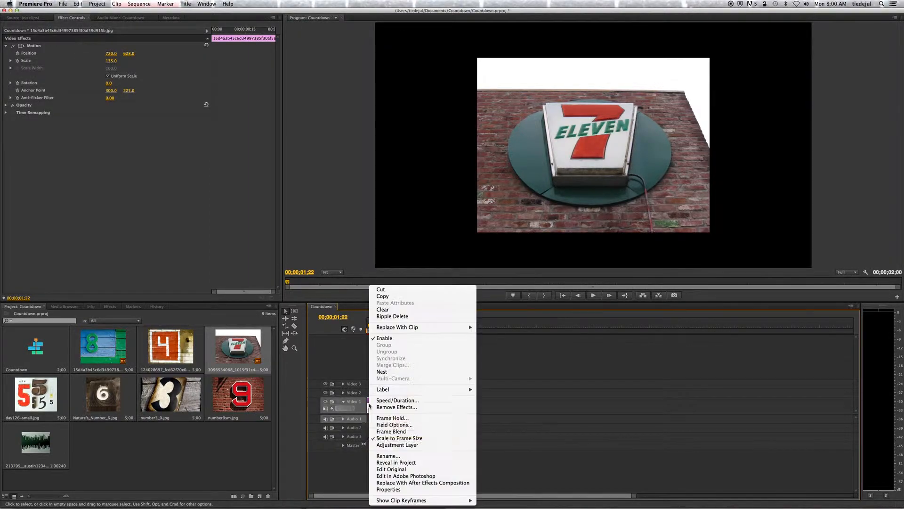
click(402, 439)
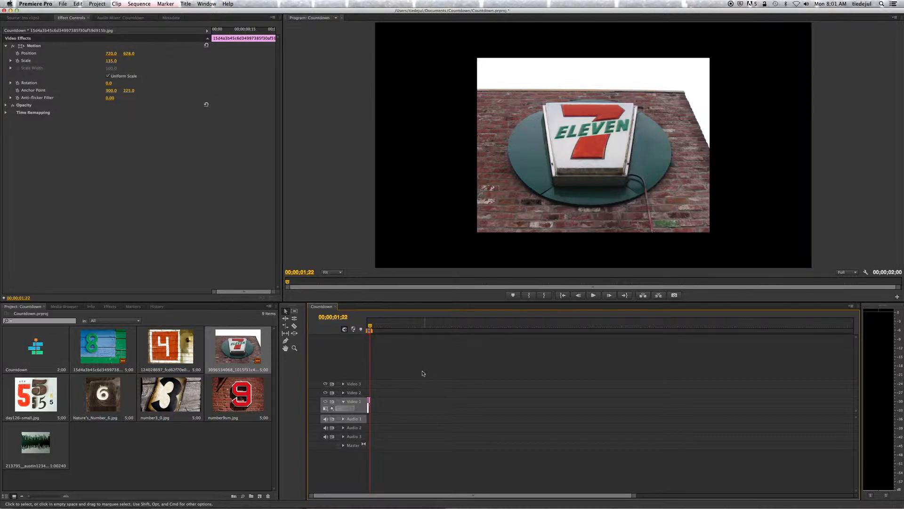
Step: Scale the 7 clip to the frame size and set its Motion scale to 136
right_click(369, 404)
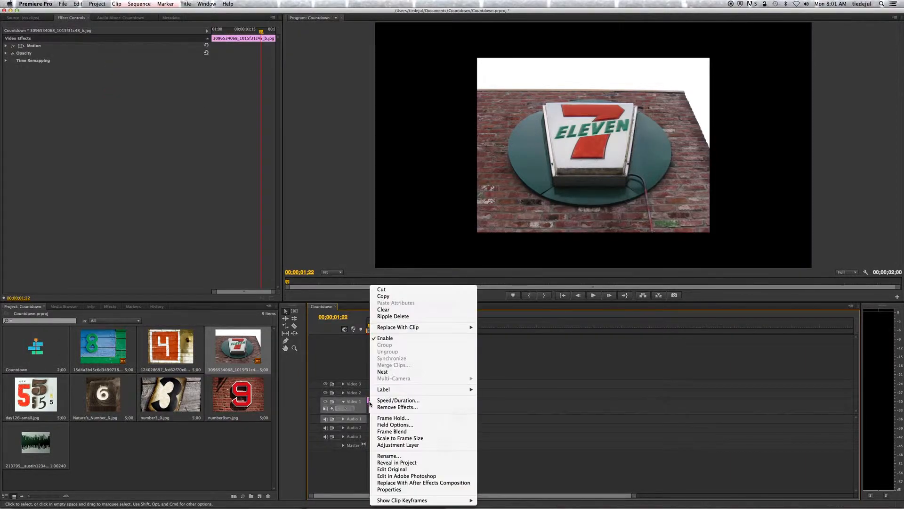
click(391, 438)
click(6, 46)
drag(109, 64, 126, 65)
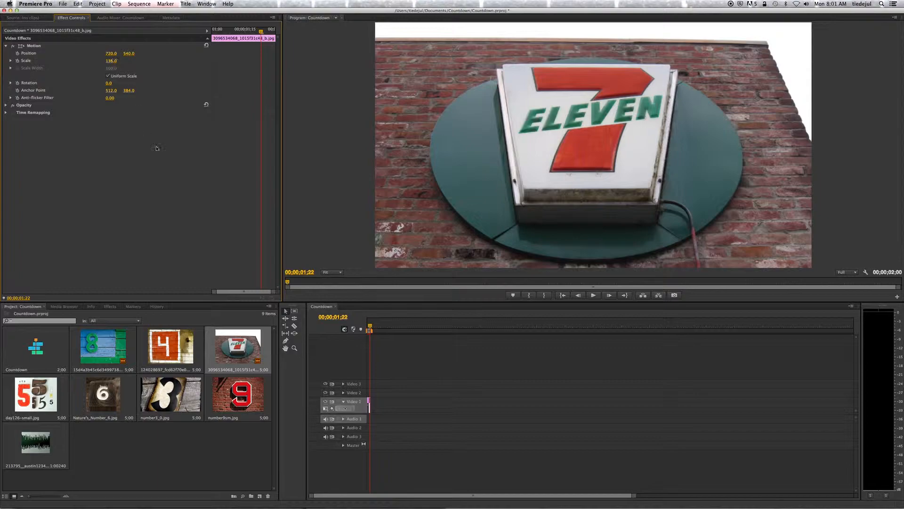
Step: Set the 8 clip's Motion scale to 326 so it fills the frame, and return the playhead to the sequence start
click(368, 330)
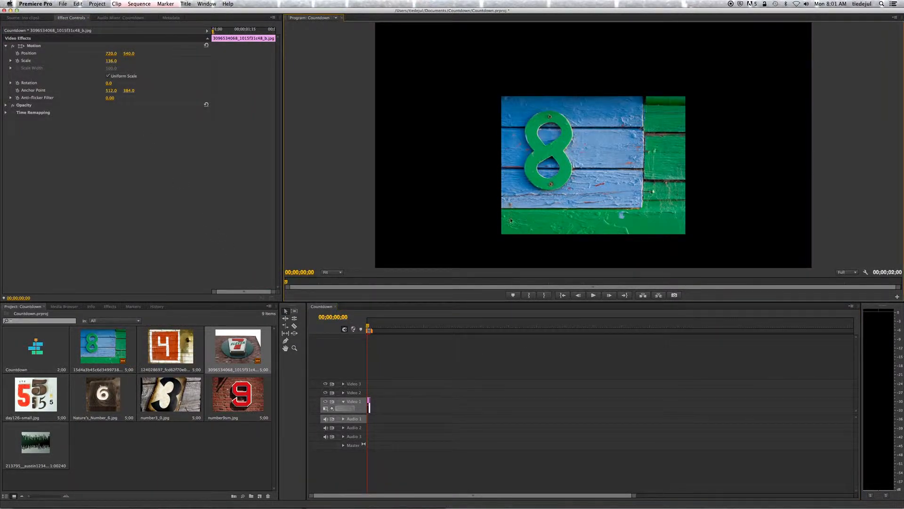
click(372, 327)
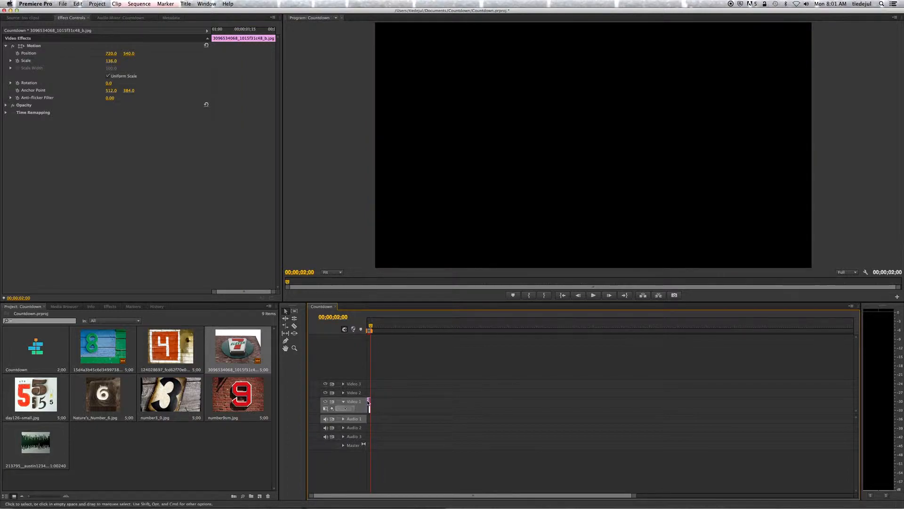
click(370, 329)
click(369, 330)
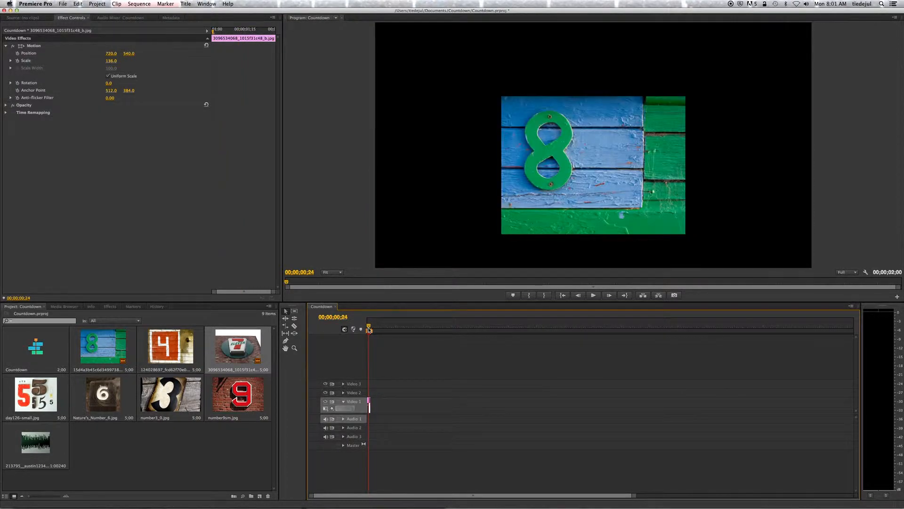
click(369, 403)
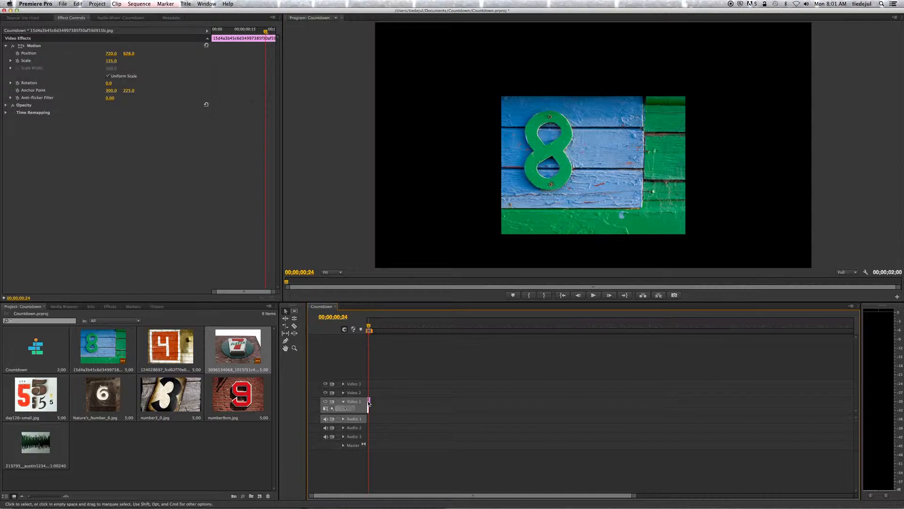
drag(111, 63, 218, 63)
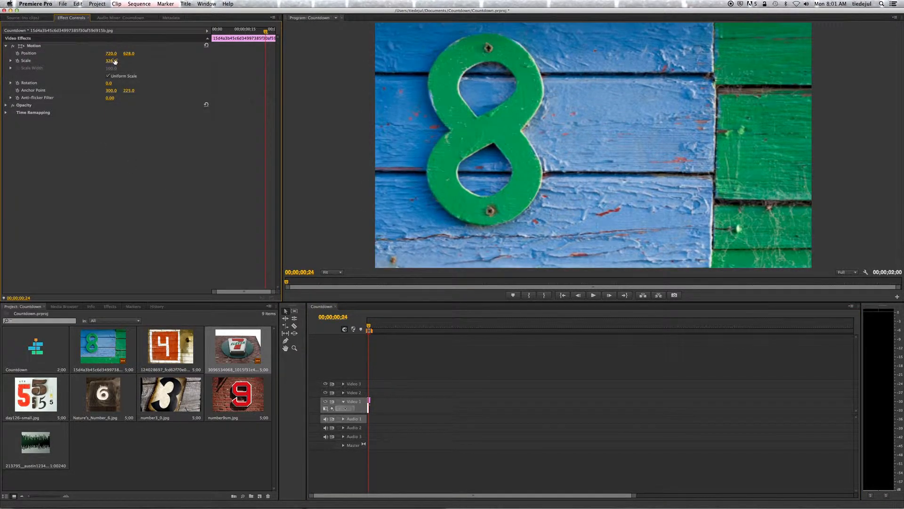
drag(369, 328, 362, 328)
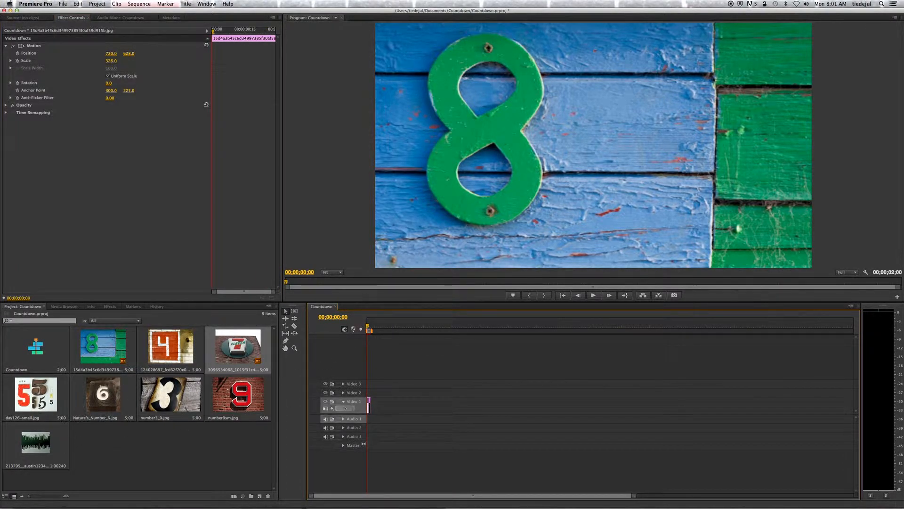
Step: Place the 6, 5, 4 and 3 images one after another on Video 1, leaving a gap after the 7 clip
click(370, 326)
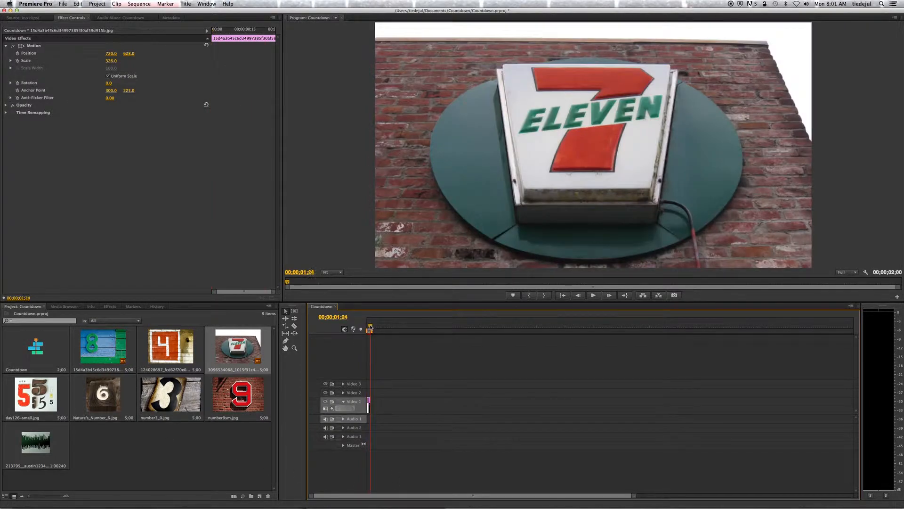
drag(132, 404, 409, 405)
drag(47, 385, 418, 406)
drag(172, 349, 427, 406)
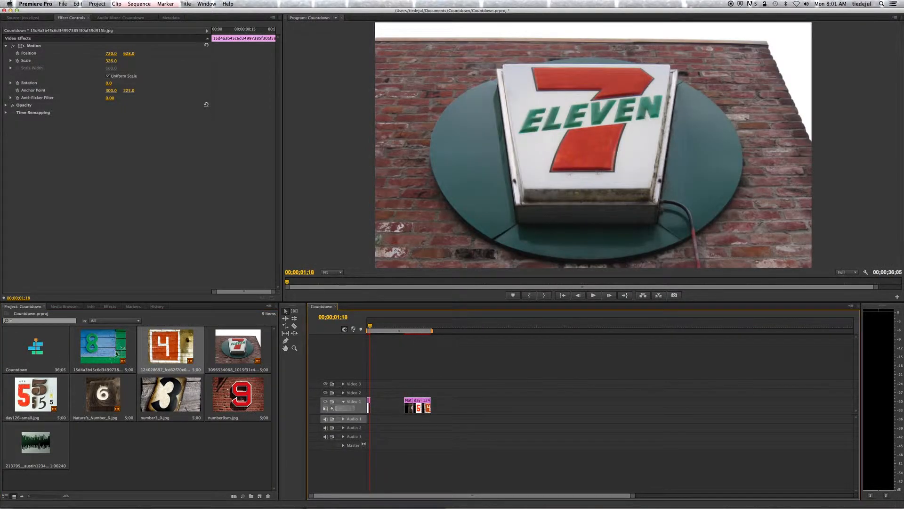
drag(170, 394, 436, 406)
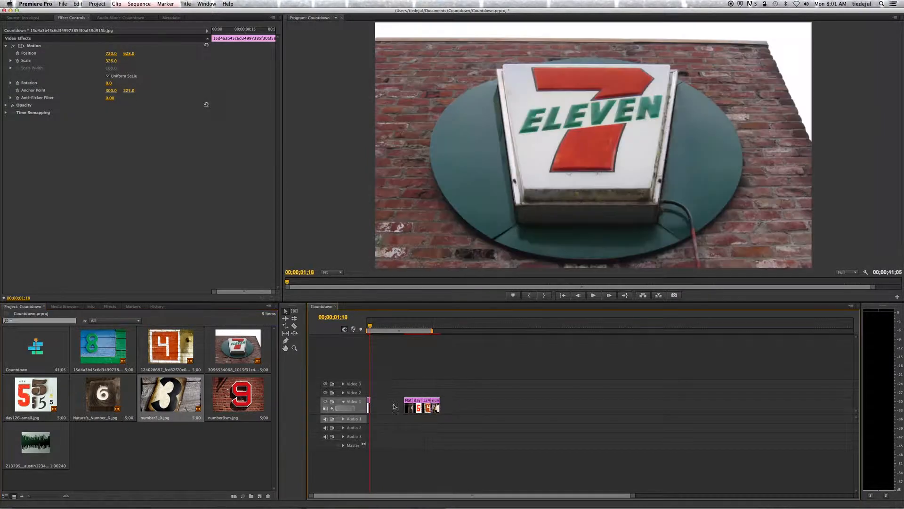
Step: Scale the 5 clip to the frame size and set its Motion scale to 144
drag(379, 337, 418, 332)
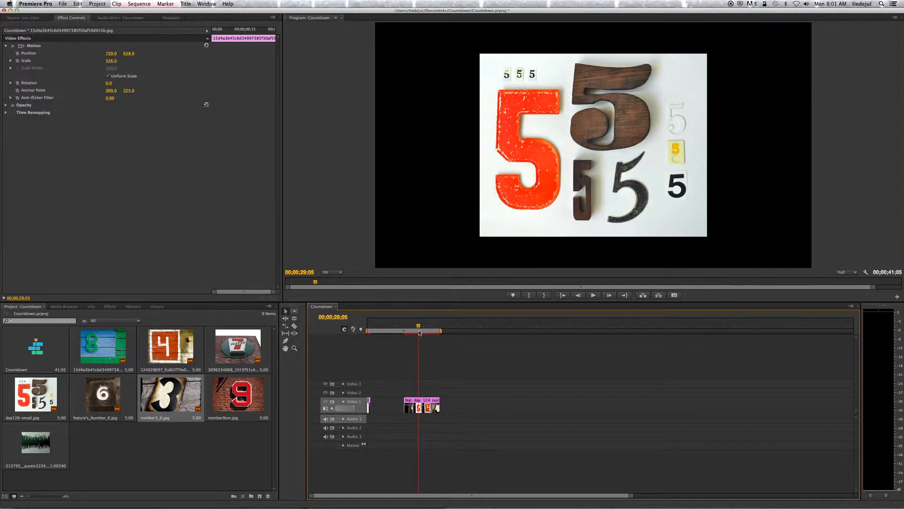
click(419, 403)
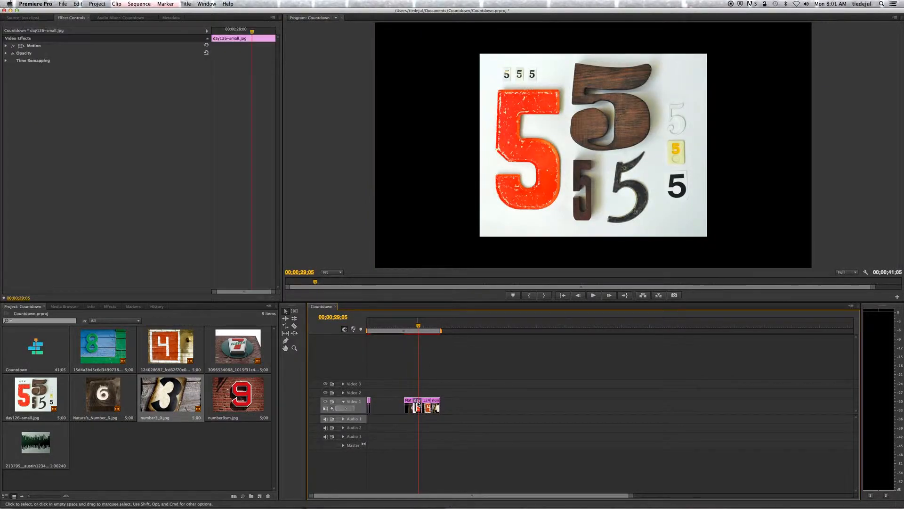
right_click(418, 403)
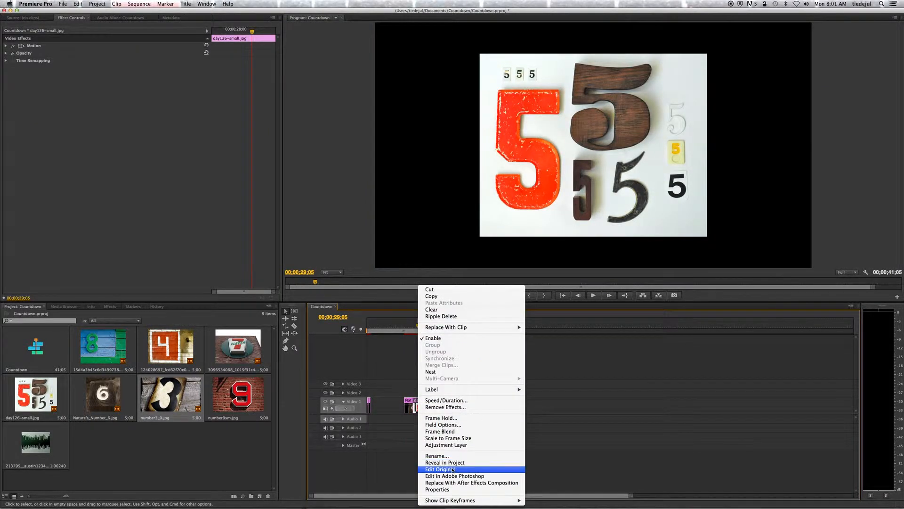
click(450, 438)
click(6, 45)
mouse_move(111, 60)
mouse_down()
mouse_move(132, 60)
mouse_move(114, 60)
mouse_up()
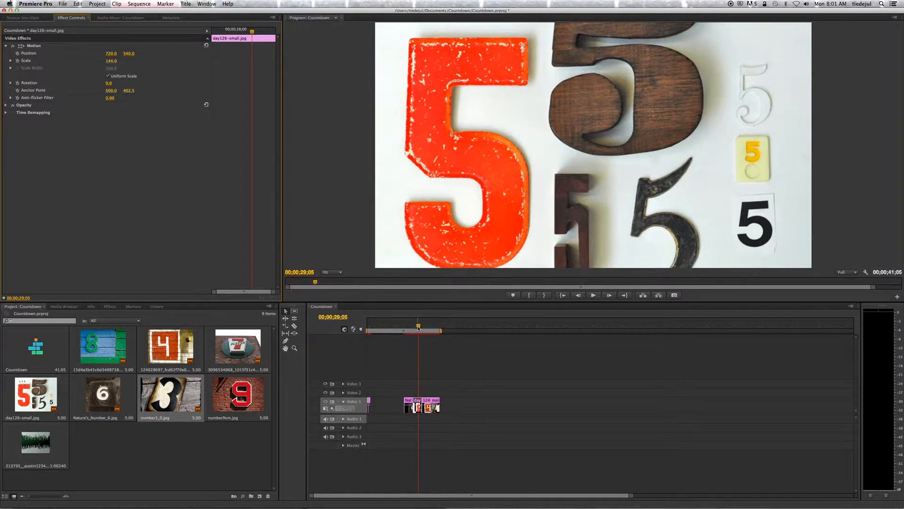
Step: Set the 4 clip's Motion scale to 120 so it fills the frame
drag(418, 327, 425, 326)
click(427, 406)
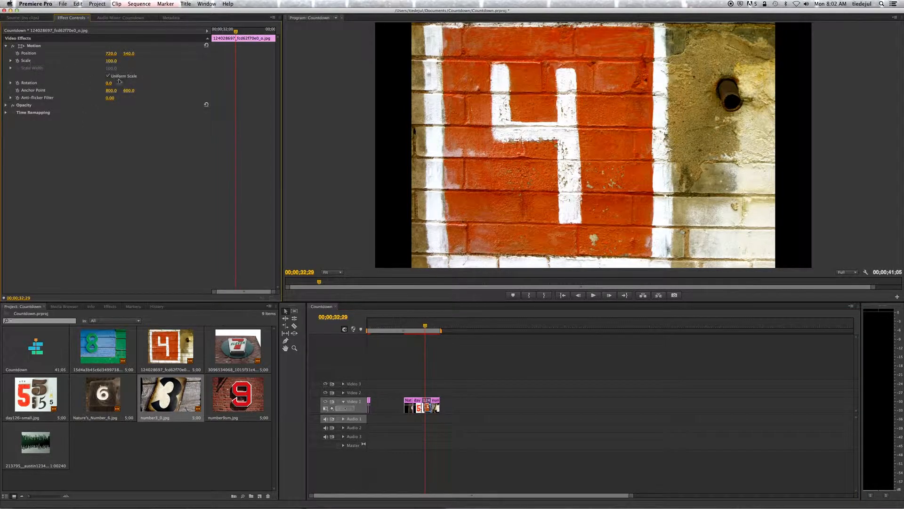
drag(111, 61, 119, 61)
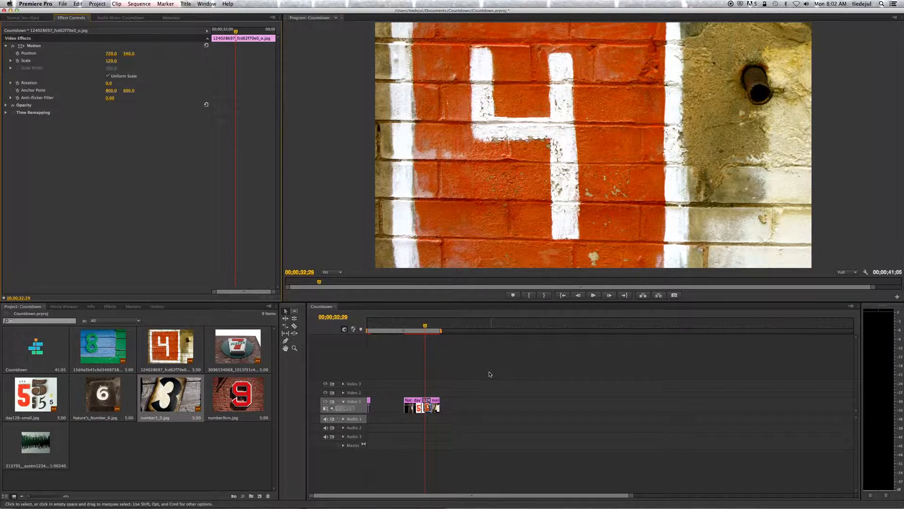
Step: Scale the 3 clip to the frame size
click(430, 328)
drag(430, 327, 433, 326)
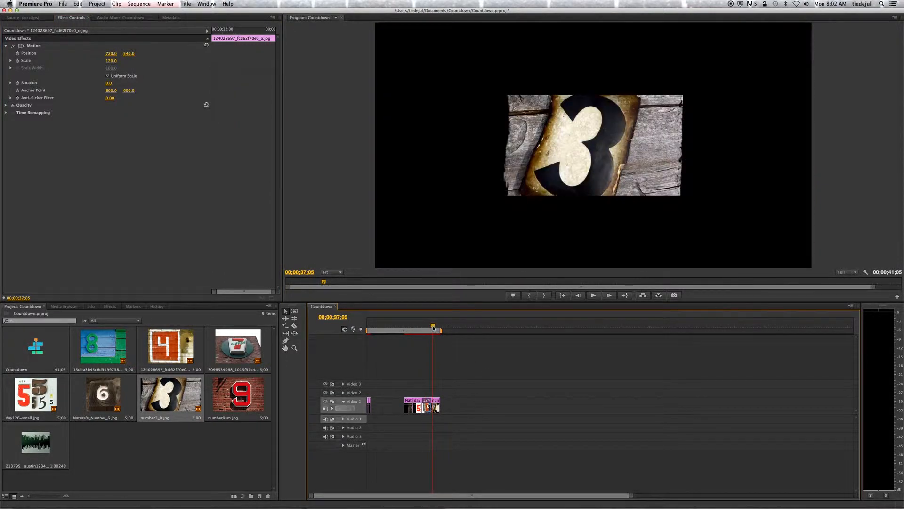
click(436, 404)
right_click(436, 404)
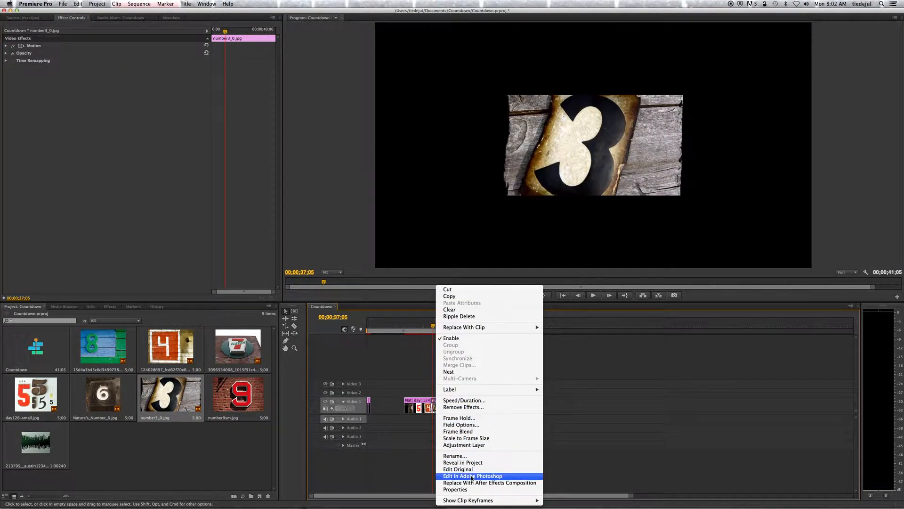
click(469, 438)
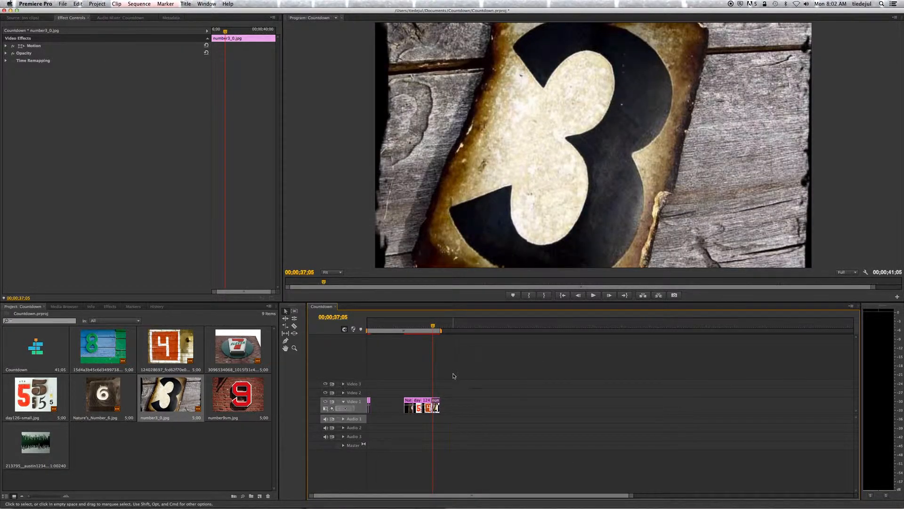
click(409, 404)
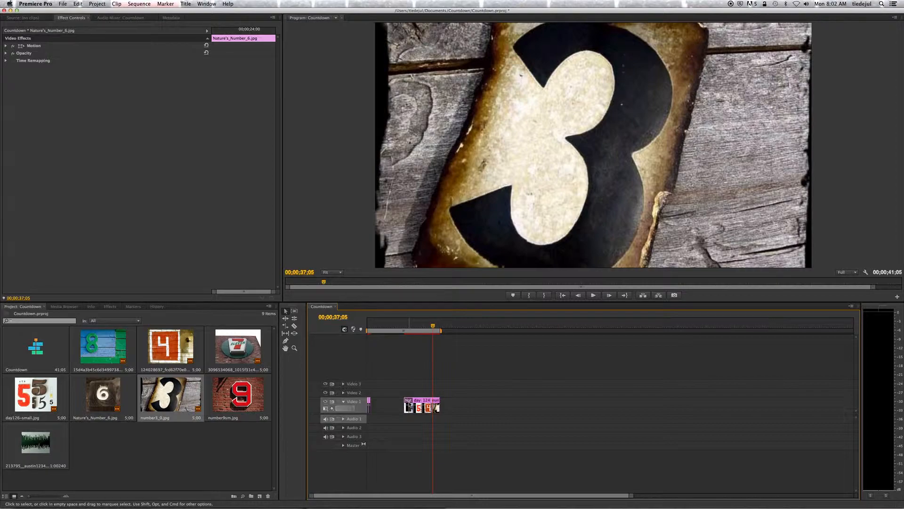
right_click(408, 404)
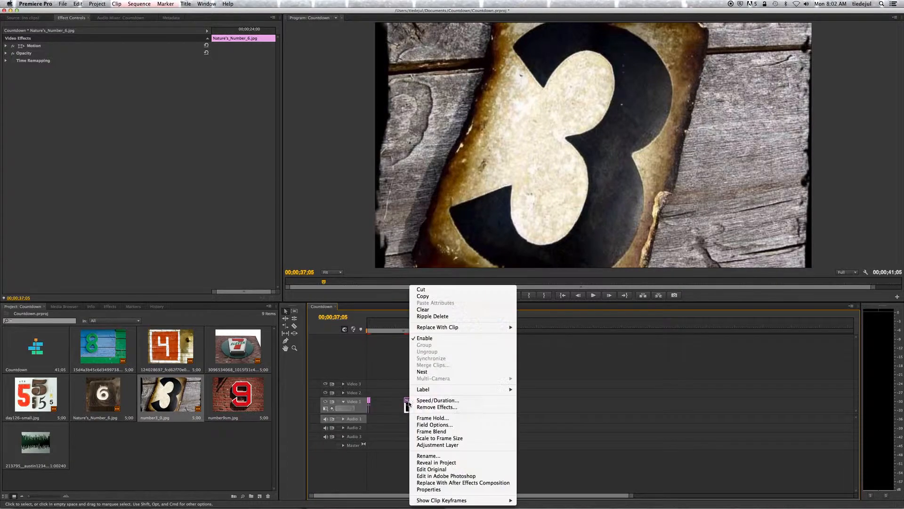
click(479, 399)
key(Return)
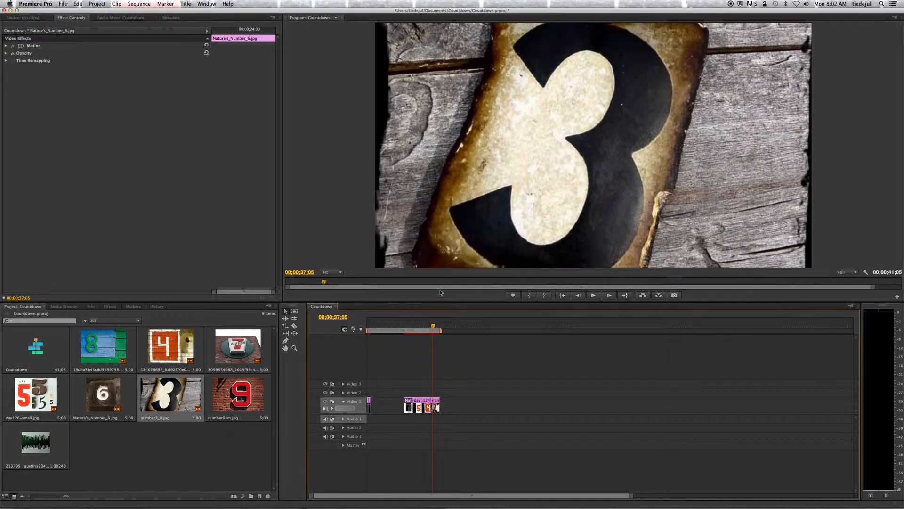
Step: Move the 6 clip directly after the 7 clip and trim it to end at 00;00;03;00
drag(433, 329, 371, 333)
click(373, 331)
click(337, 317)
click(353, 318)
text(3)
key(BackSpace)
key(BackSpace)
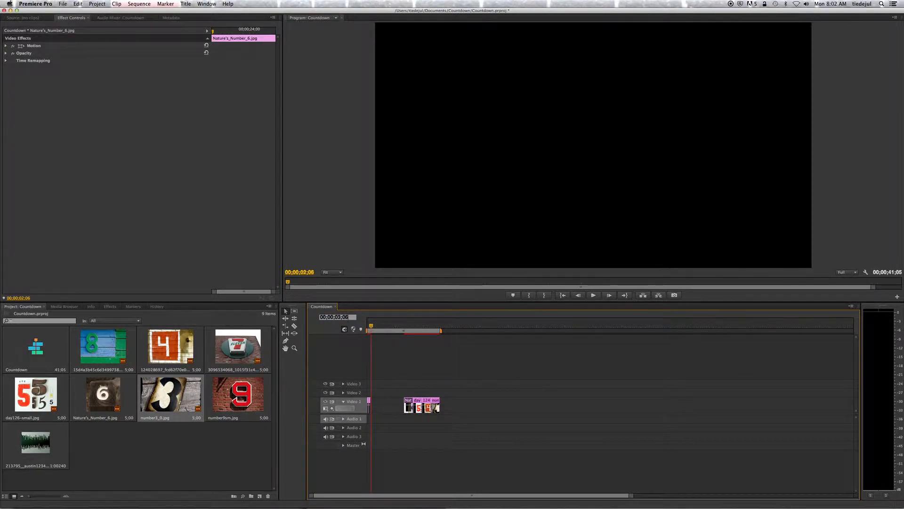
key(Return)
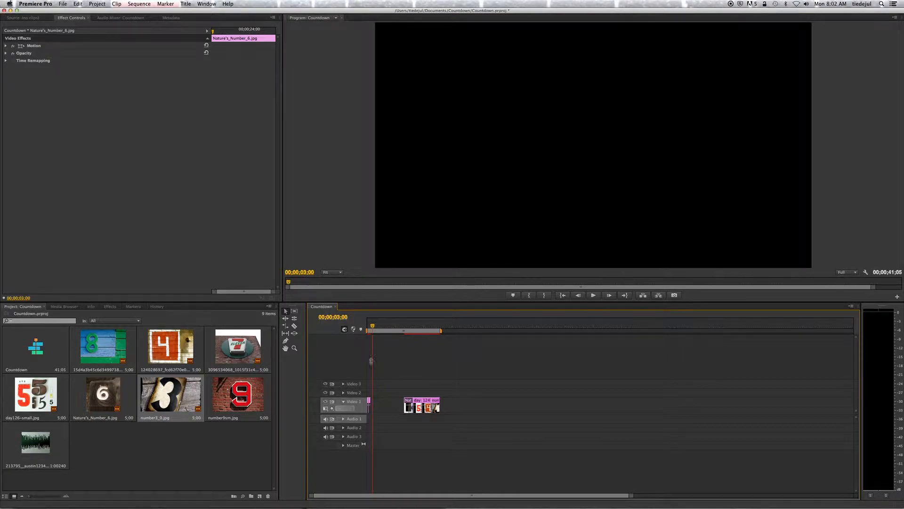
drag(408, 404, 372, 401)
drag(630, 495, 514, 493)
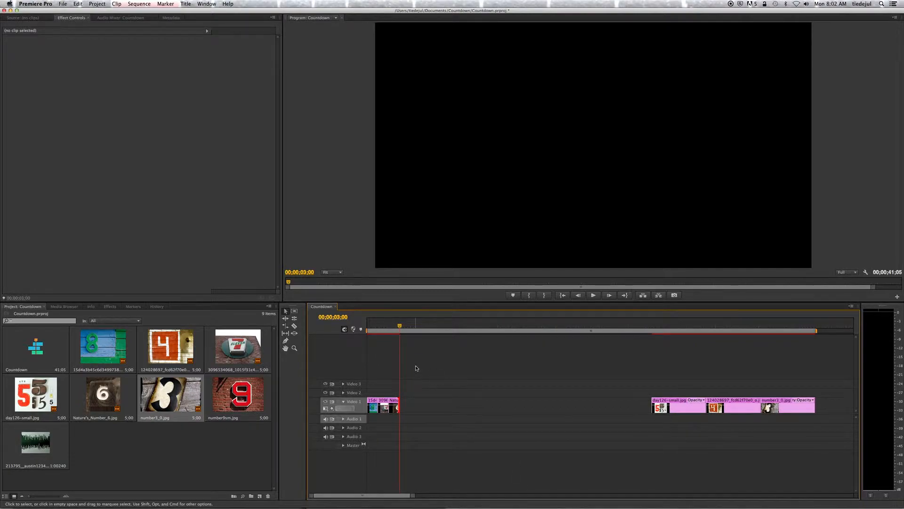
Step: Move the 5 clip directly after the 6 clip and trim it to end at 00;00;04;00
click(348, 317)
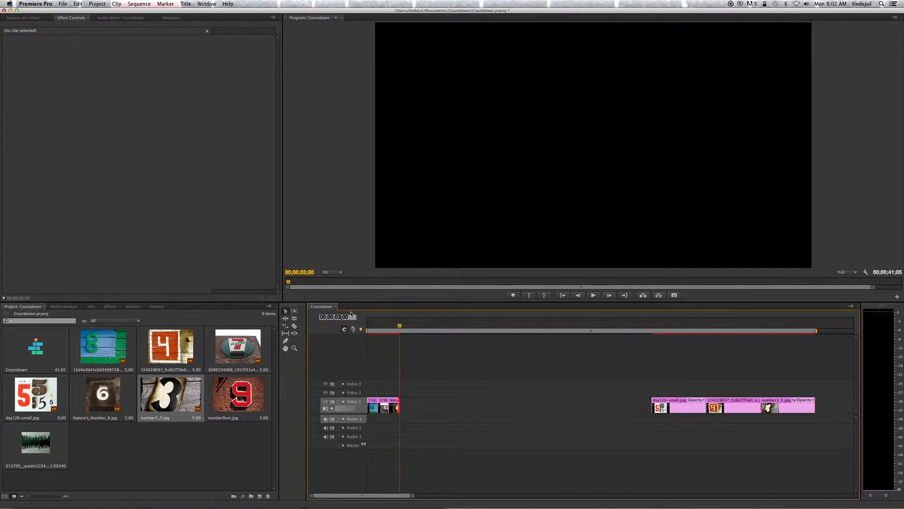
key(Return)
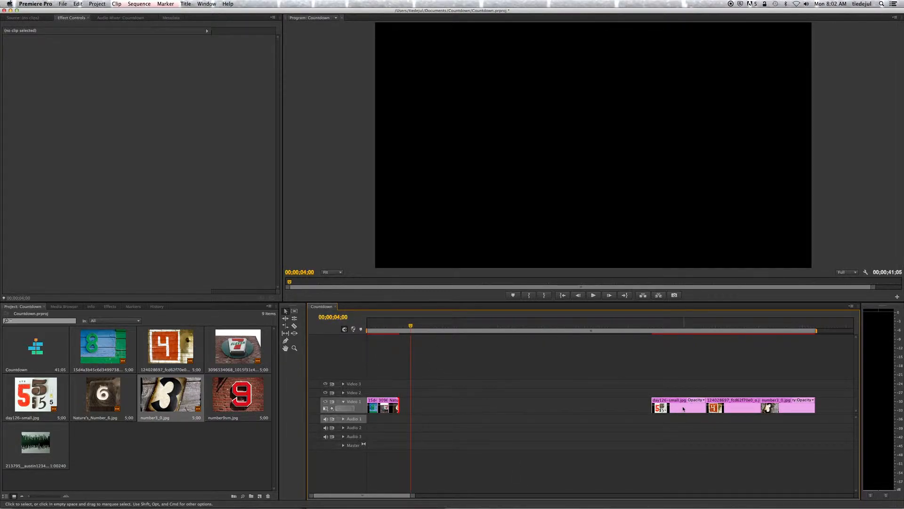
drag(671, 402, 411, 401)
Step: Move the 4 clip directly after the 5 clip and trim it to end at 00;00;05;00
click(338, 318)
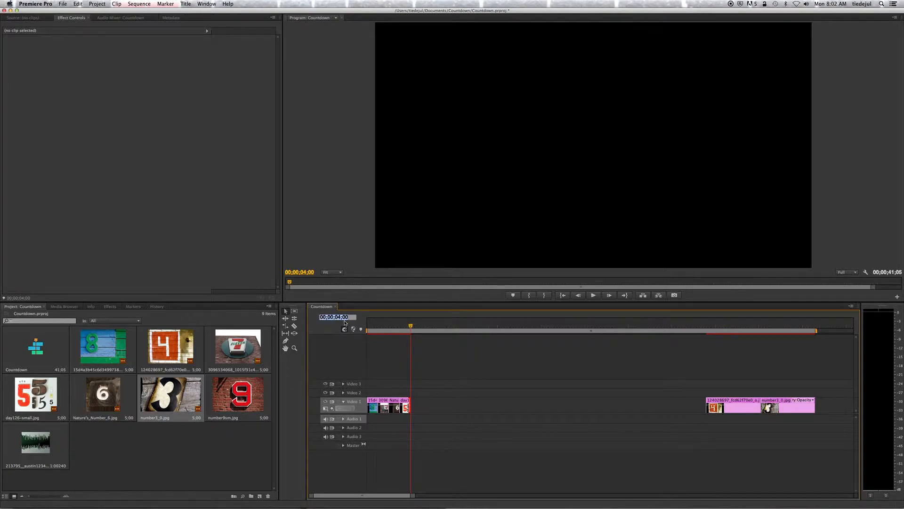
click(341, 317)
text(3)
key(Return)
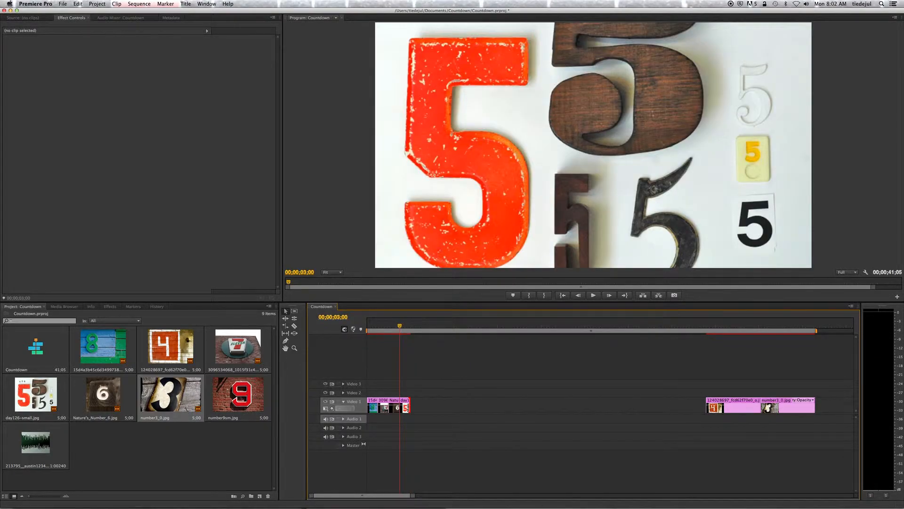
click(345, 317)
click(352, 317)
text(5)
key(Return)
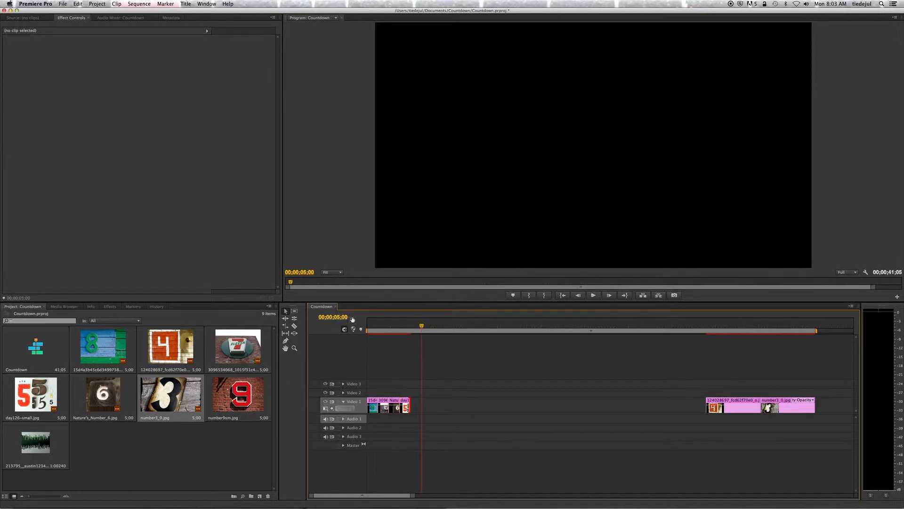
drag(745, 402, 421, 401)
Step: Move the 3 clip directly after the 4 clip and trim it to end at 00;00;06;00
click(338, 317)
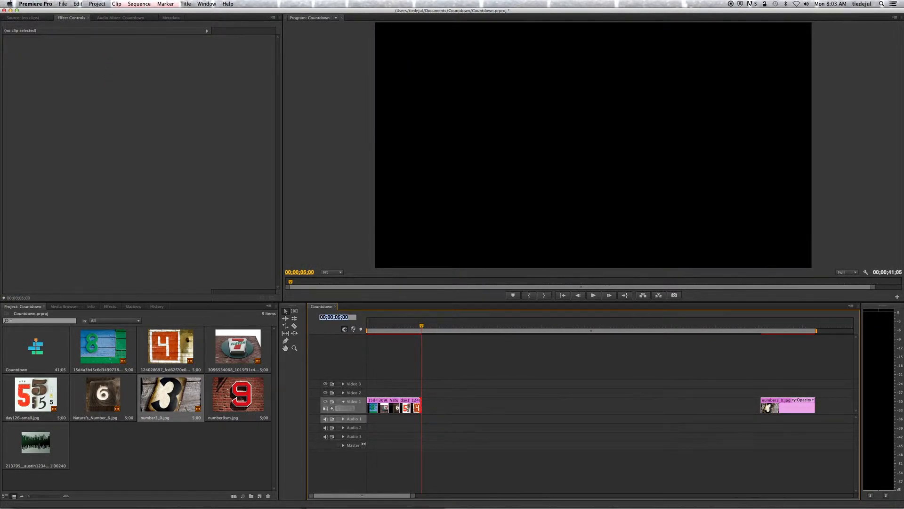
text(6)
key(Return)
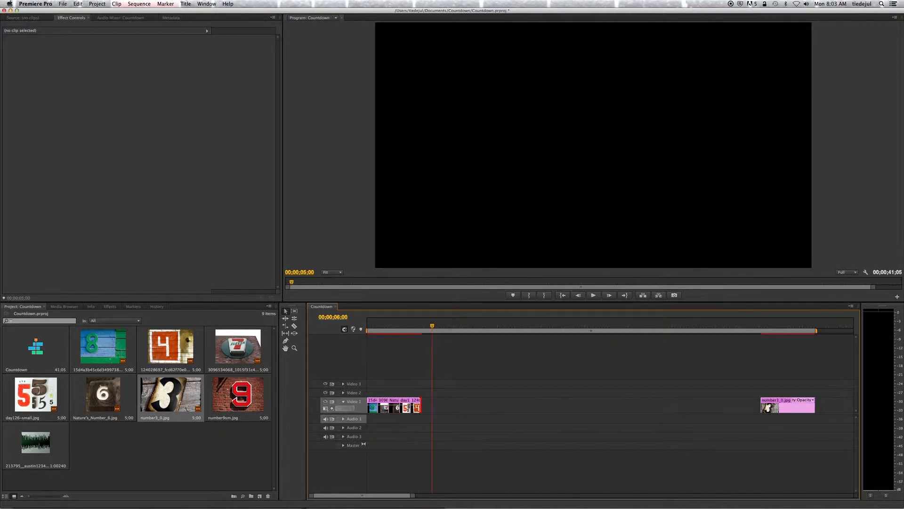
drag(802, 411, 432, 407)
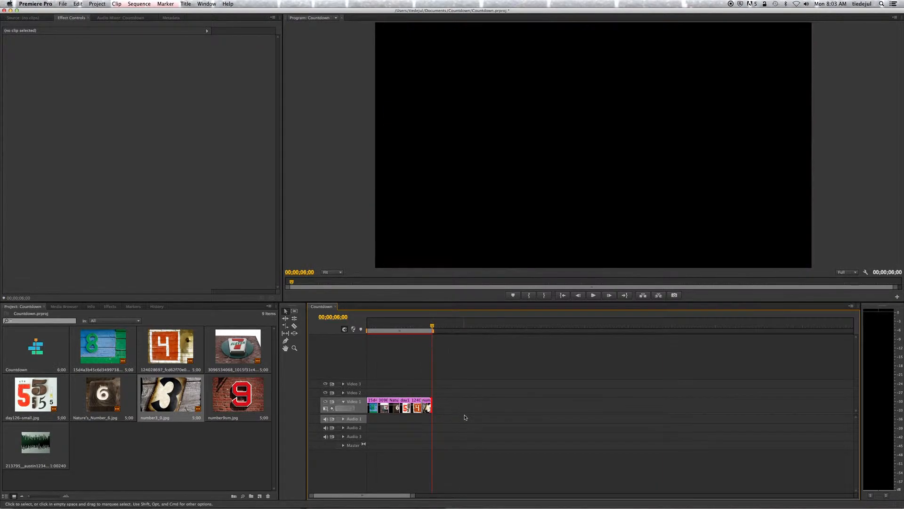
Step: Create a 1440 x 1080 Black Video item and place it directly after the 3 clip on Video 1
click(261, 497)
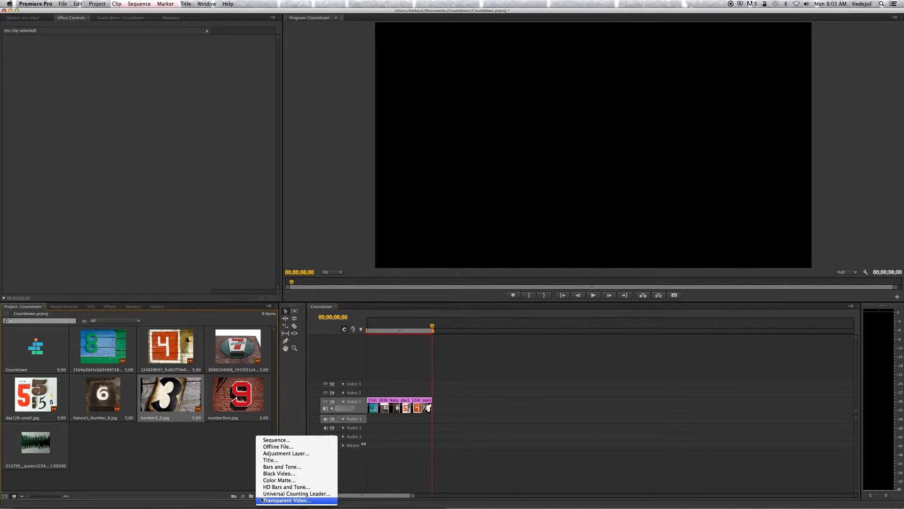
click(274, 473)
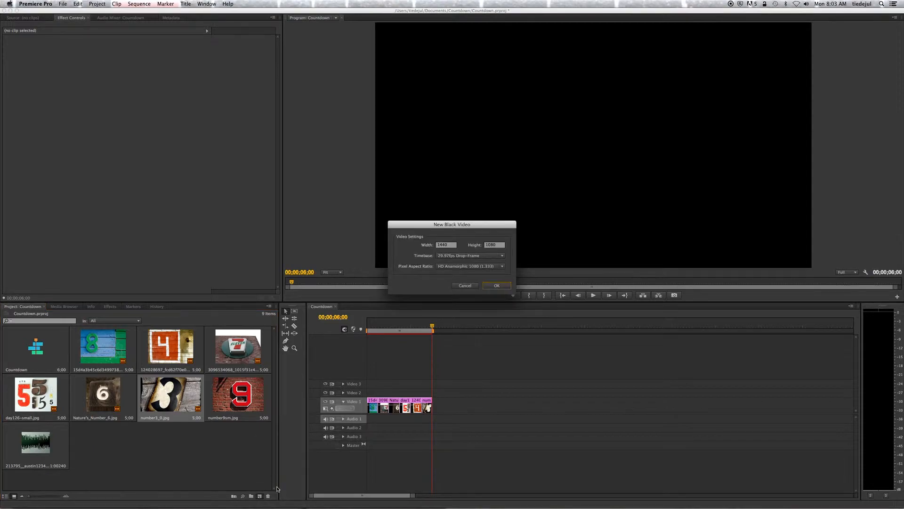
click(500, 285)
drag(100, 442, 435, 409)
Step: Set the Black Video clip's duration to two seconds
click(470, 410)
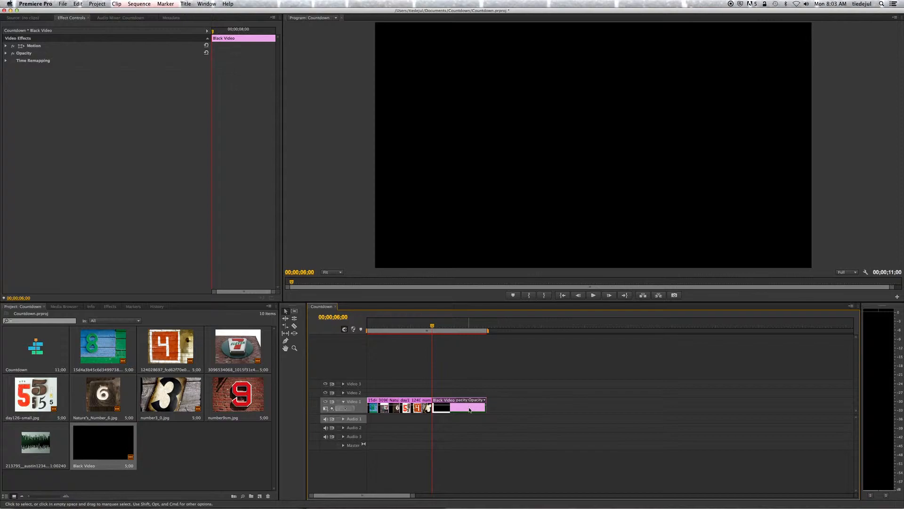
right_click(469, 409)
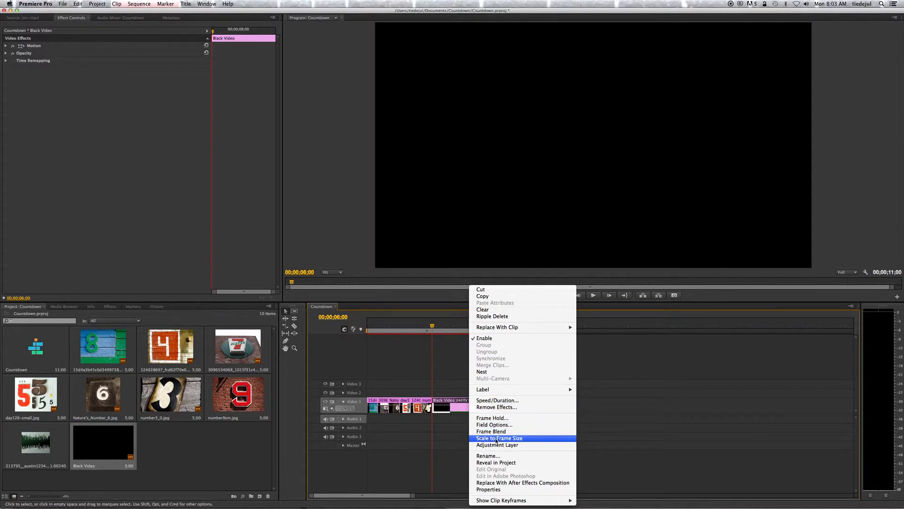
click(489, 402)
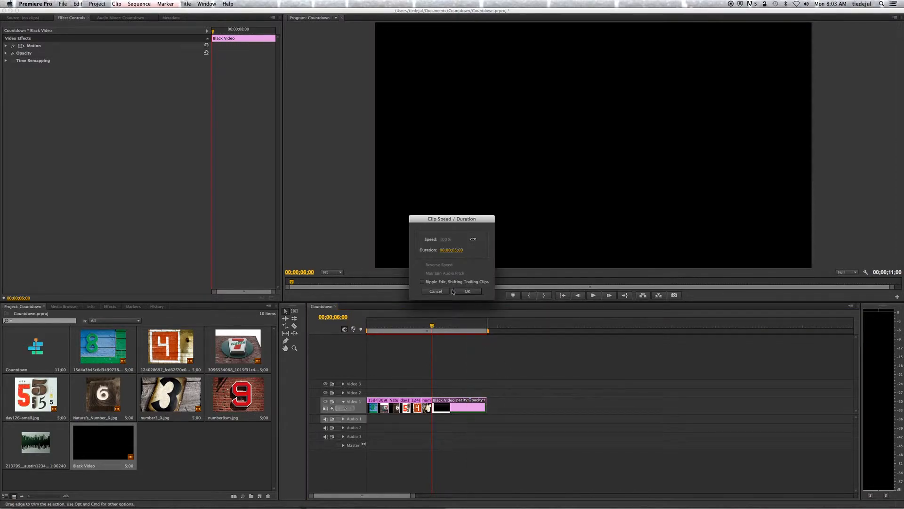
click(455, 249)
click(456, 250)
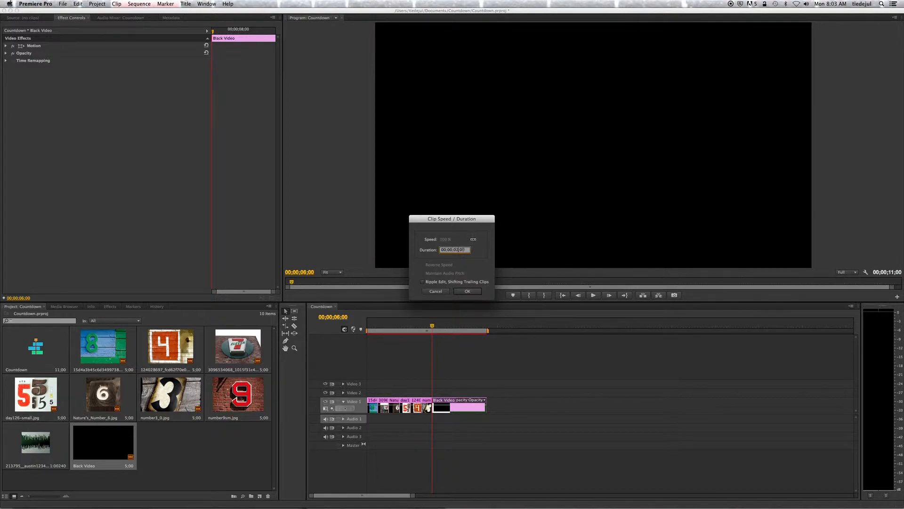
key(Return)
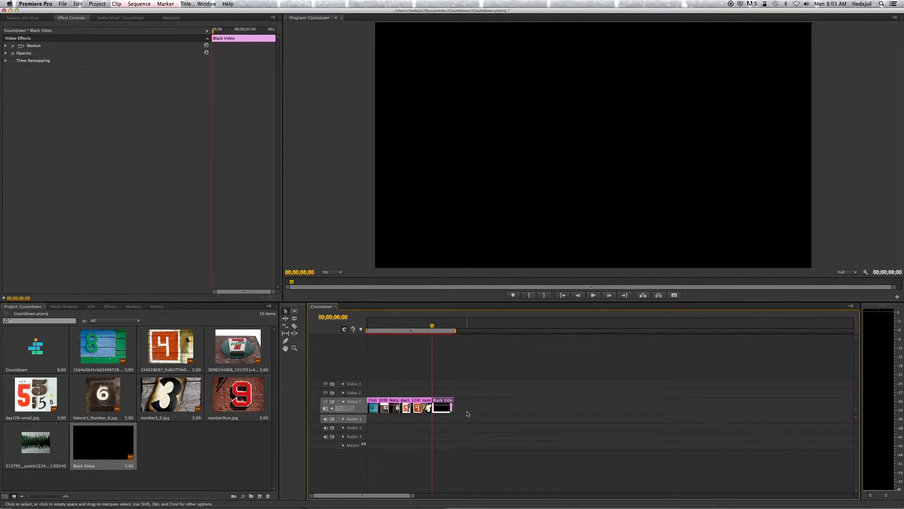
Step: Check where the black video ends and review the beep requirement in the assignment document in Chrome, returning to Premiere Pro
drag(432, 326, 453, 328)
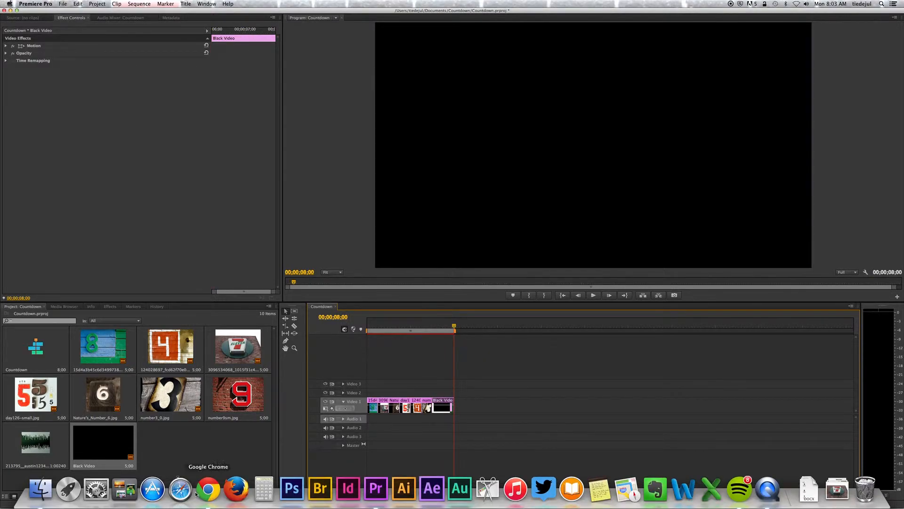
click(197, 492)
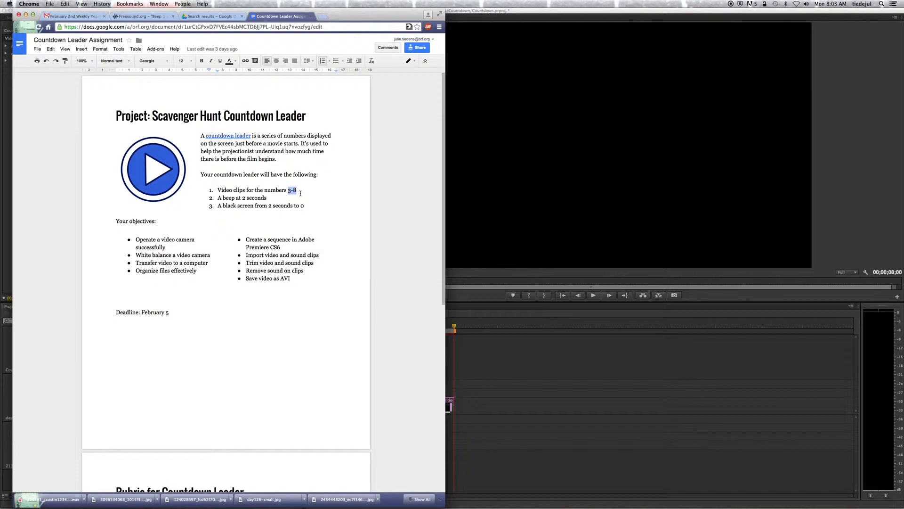
click(269, 198)
click(502, 374)
mouse_move(455, 329)
mouse_down()
mouse_move(368, 332)
mouse_move(465, 327)
mouse_move(454, 337)
mouse_up()
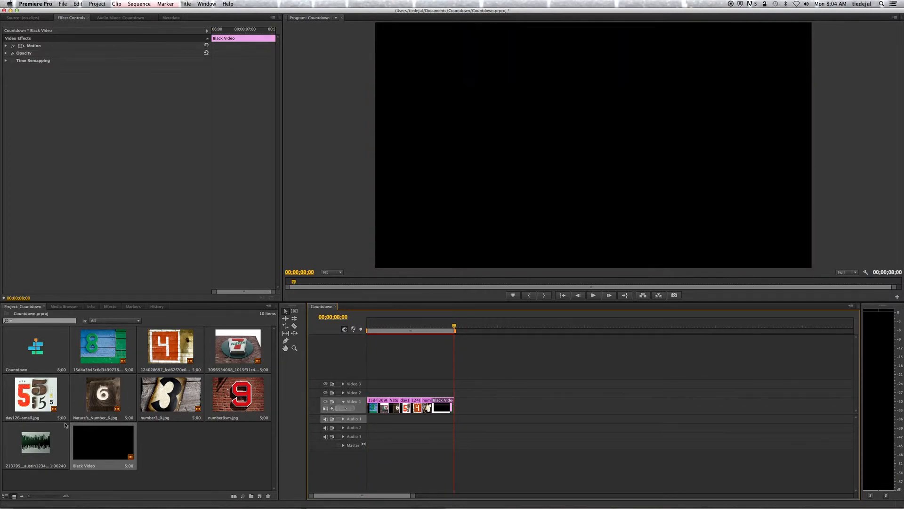
Step: Place the beep sound on Audio 1 at the start of the black video and play the sequence from the beginning
click(23, 451)
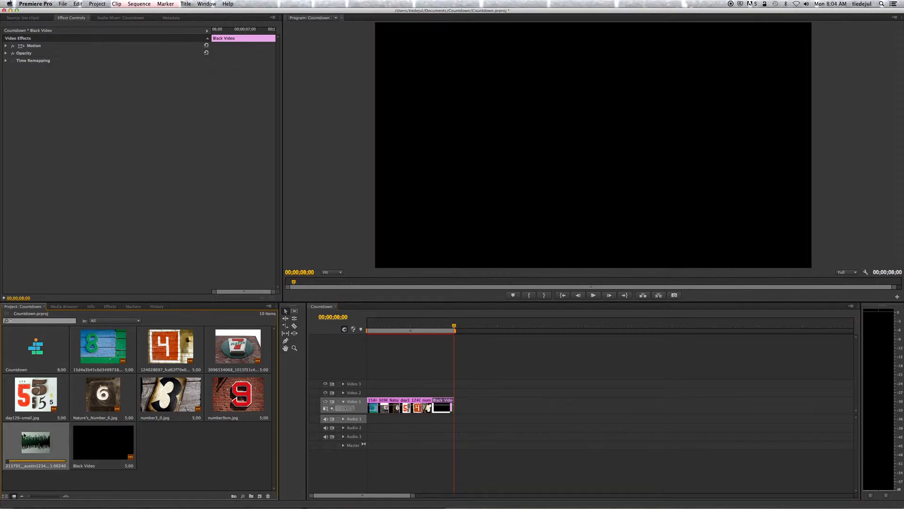
drag(185, 482, 433, 424)
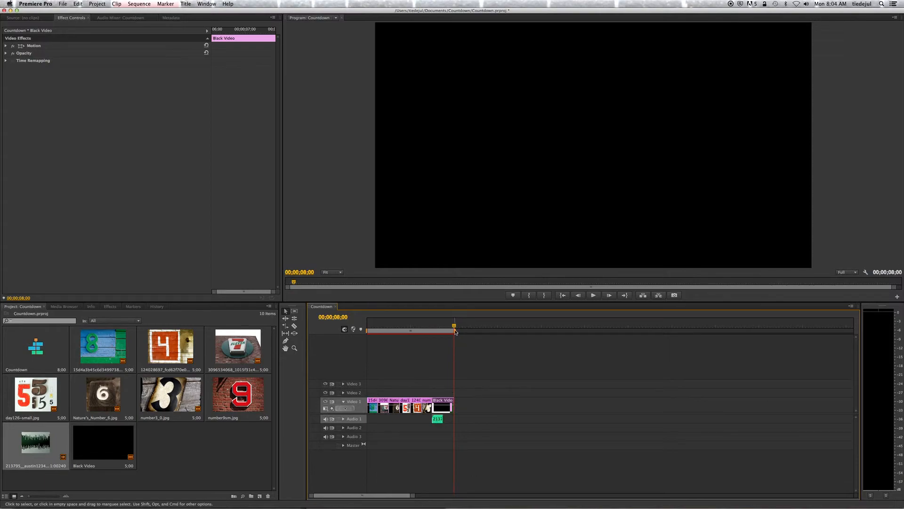
key(Home)
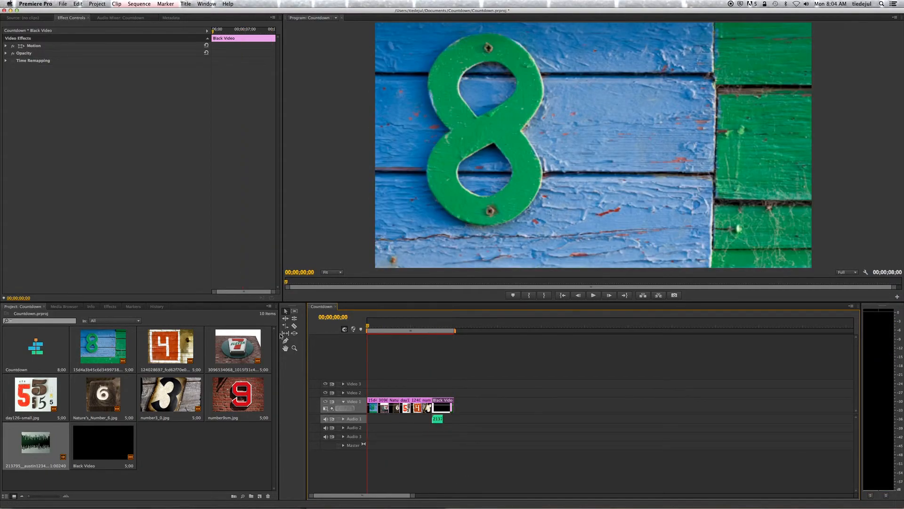
key(space)
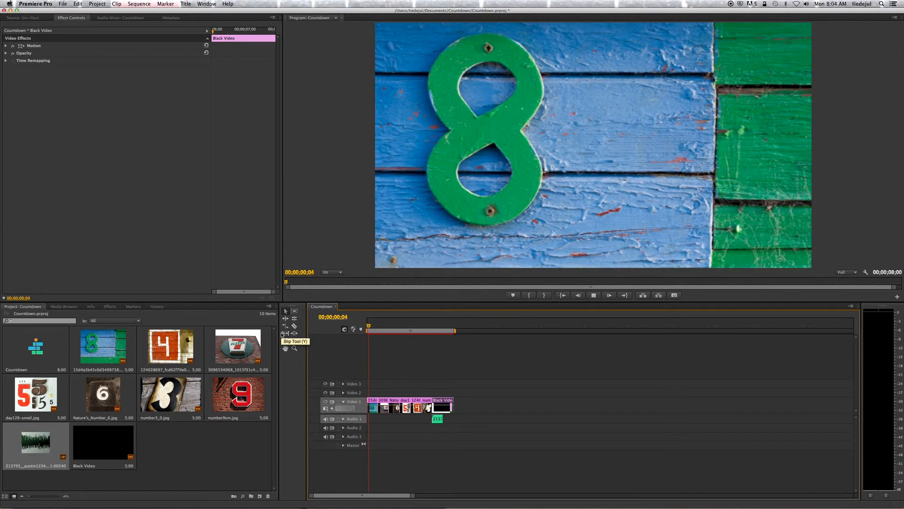